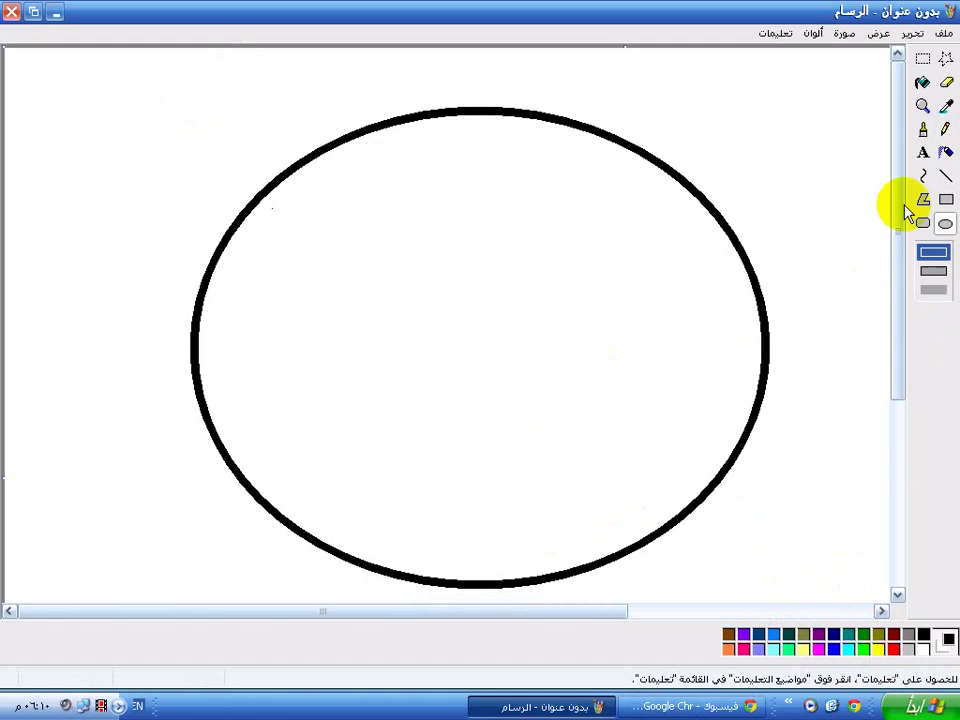
# Draw a thick black curved hairline from the left edge of the head outline up toward the middle of the forehead
pyautogui.click(922, 176)
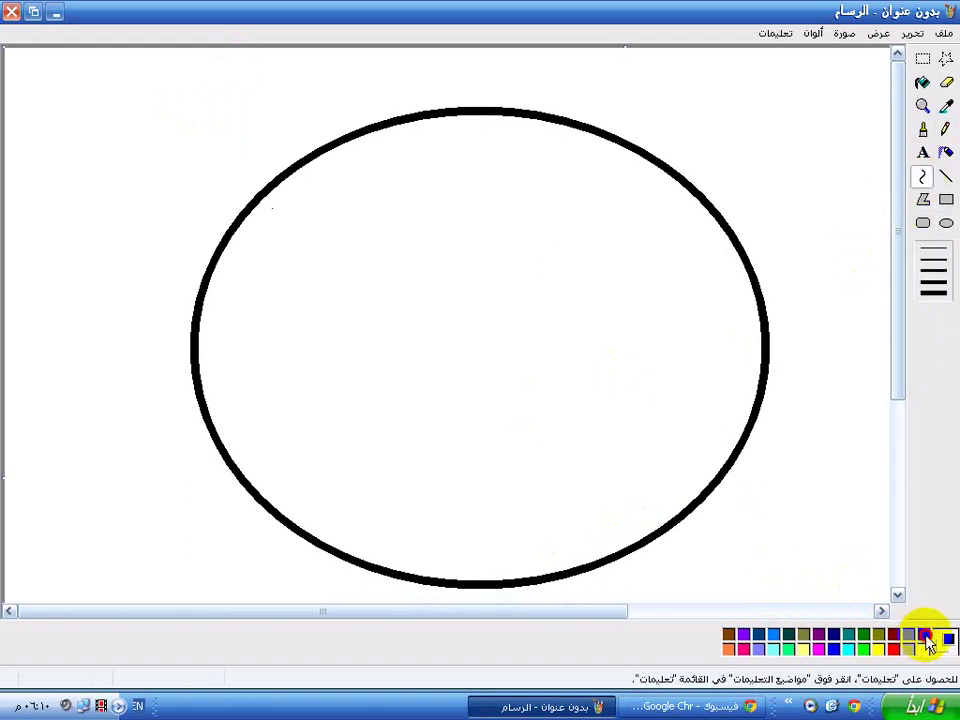
pyautogui.click(926, 637)
pyautogui.moveTo(468, 157); pyautogui.dragTo(195, 352)
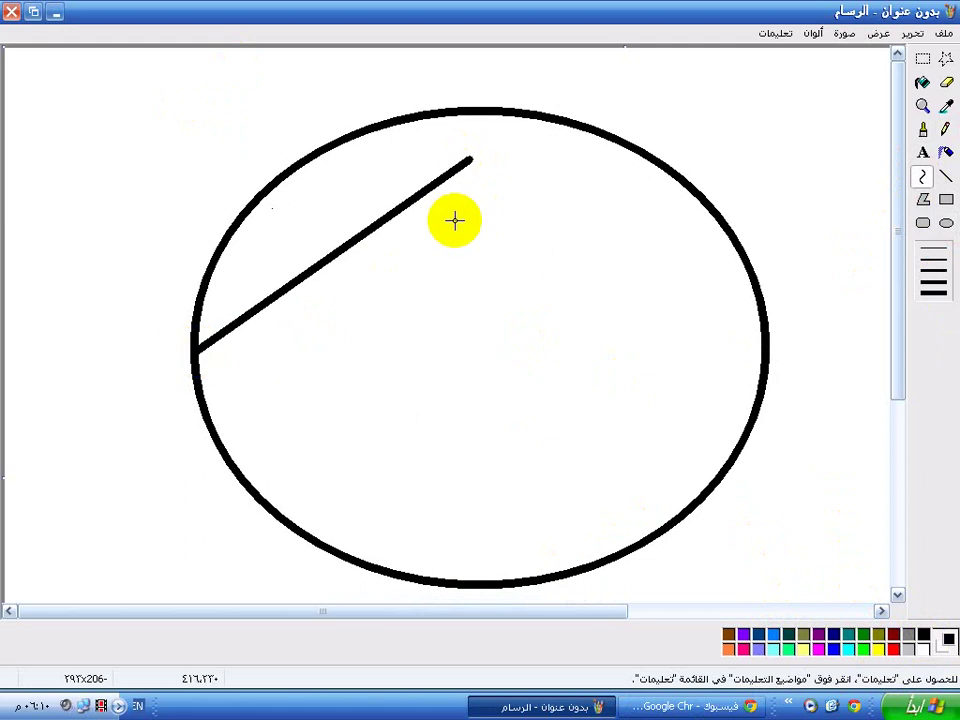
pyautogui.moveTo(454, 219); pyautogui.dragTo(360, 320)
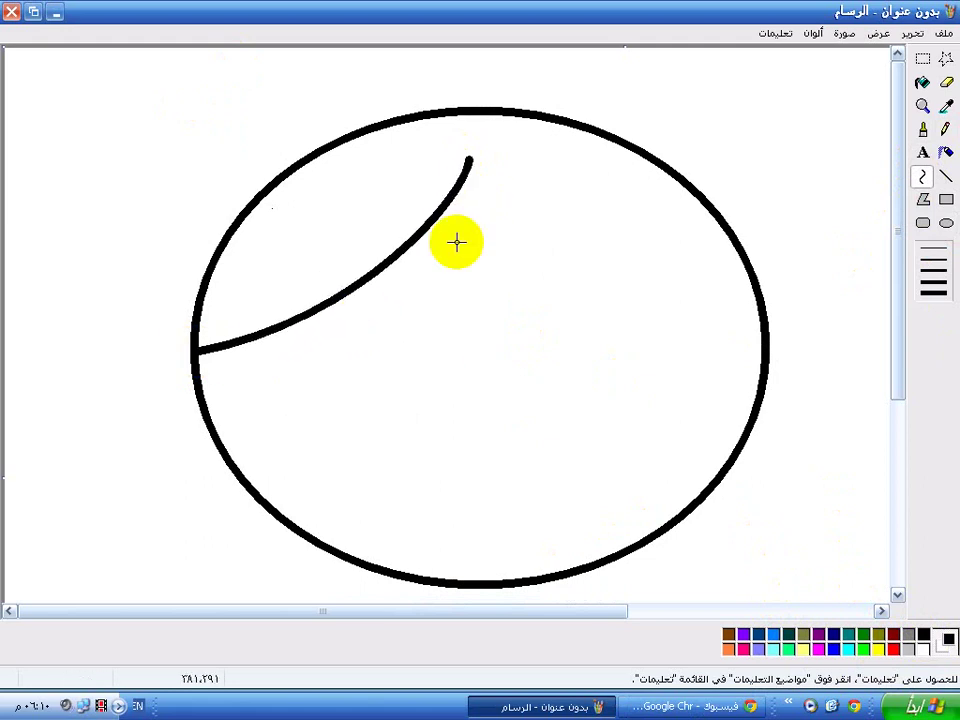
pyautogui.moveTo(456, 242); pyautogui.dragTo(458, 204)
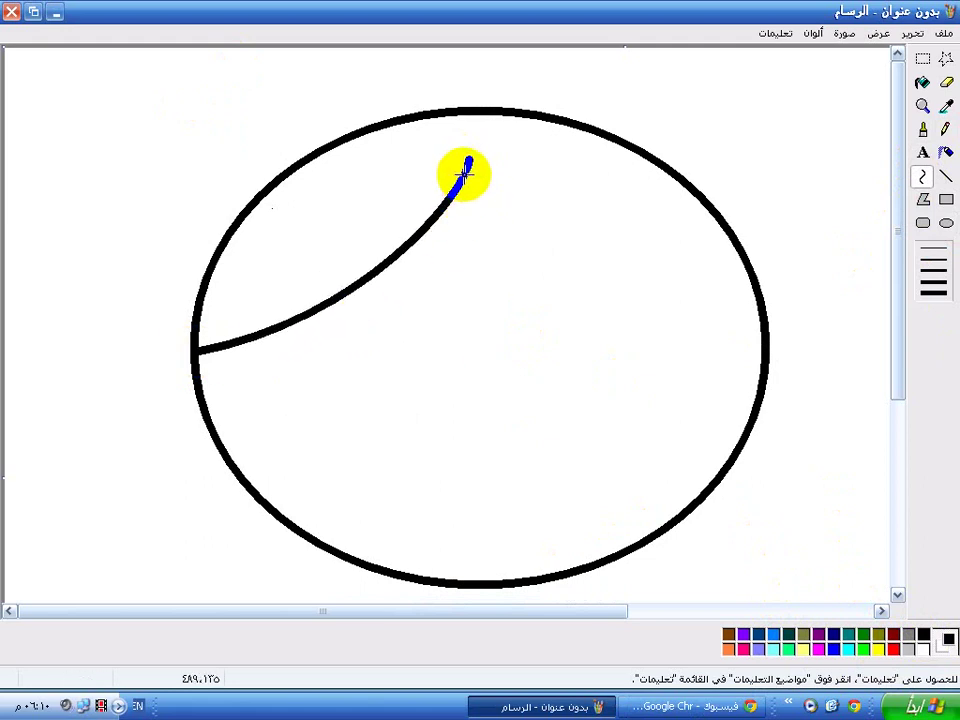
# Draw a pointed fringe tip on the left half of the forehead with two thick curves meeting at its lower end
pyautogui.moveTo(461, 184); pyautogui.dragTo(441, 246)
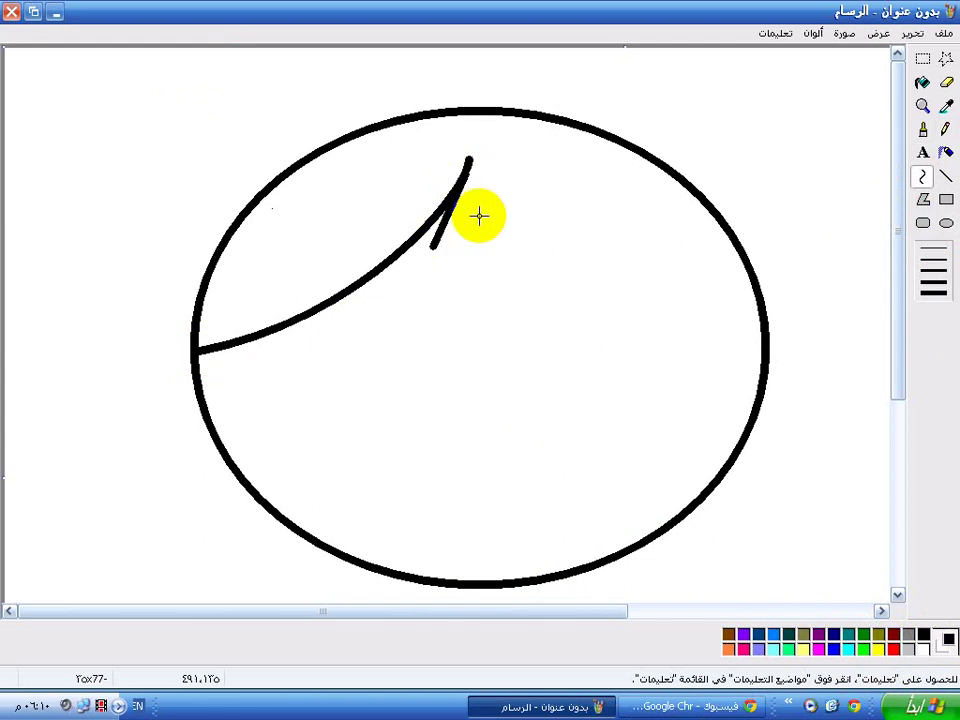
pyautogui.moveTo(467, 207)
pyautogui.mouseDown()
pyautogui.moveTo(435, 251)
pyautogui.moveTo(452, 200)
pyautogui.moveTo(503, 170)
pyautogui.moveTo(453, 252)
pyautogui.mouseUp()
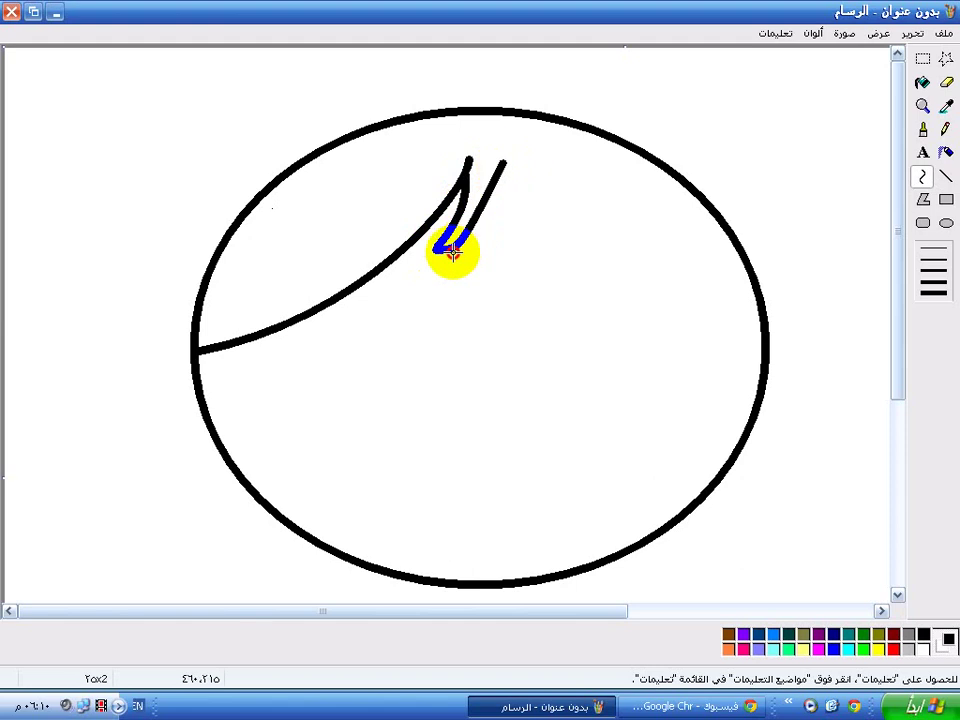
pyautogui.click(911, 36)
pyautogui.press('Return')
pyautogui.moveTo(431, 250)
pyautogui.mouseDown()
pyautogui.moveTo(514, 171)
pyautogui.moveTo(461, 246)
pyautogui.moveTo(517, 178)
pyautogui.moveTo(499, 213)
pyautogui.mouseUp()
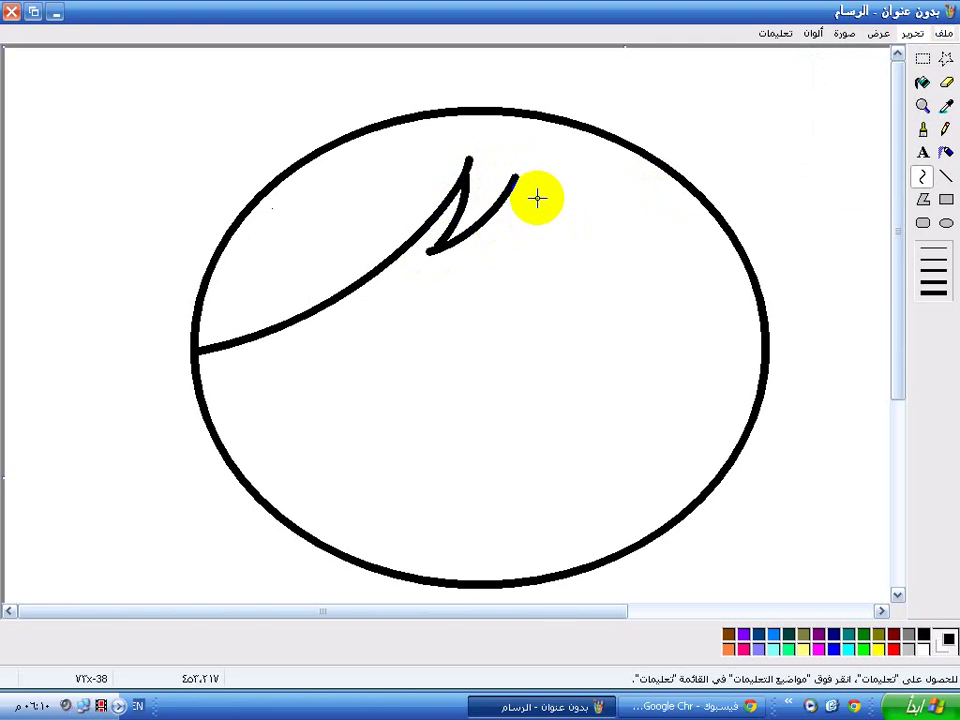
pyautogui.hotkey('ctrl', 'z')
# Draw the matching pointed fringe tip on the right and a curved hairline down to the head outline's right edge
pyautogui.moveTo(594, 245); pyautogui.dragTo(516, 163)
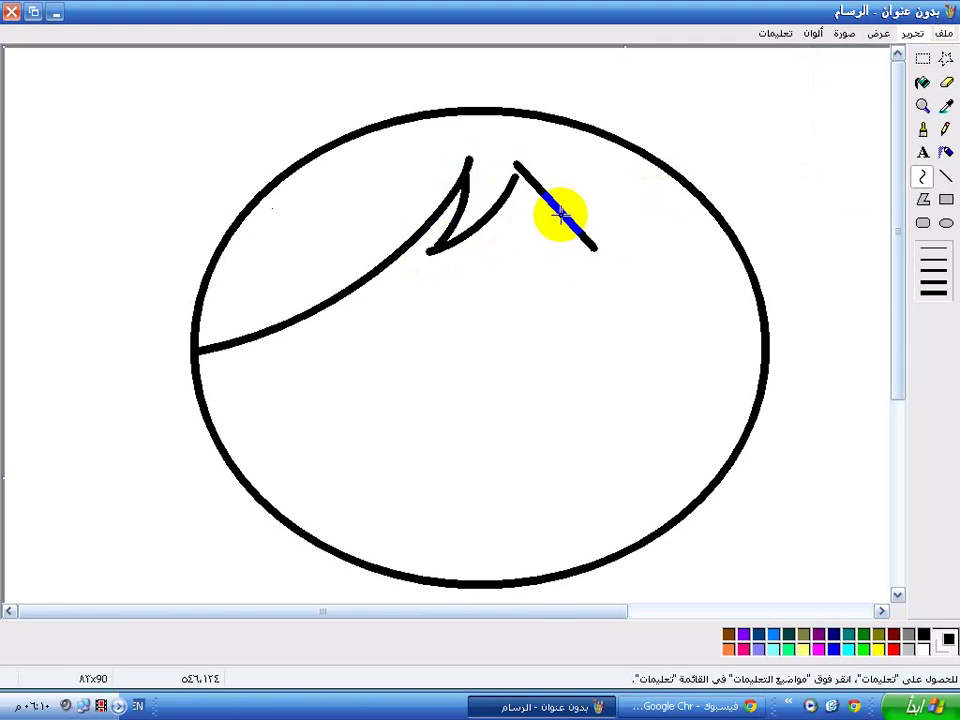
pyautogui.moveTo(561, 208)
pyautogui.mouseDown()
pyautogui.moveTo(514, 189)
pyautogui.moveTo(537, 230)
pyautogui.moveTo(600, 257)
pyautogui.moveTo(551, 167)
pyautogui.moveTo(580, 245)
pyautogui.moveTo(555, 213)
pyautogui.moveTo(553, 165)
pyautogui.moveTo(761, 354)
pyautogui.mouseUp()
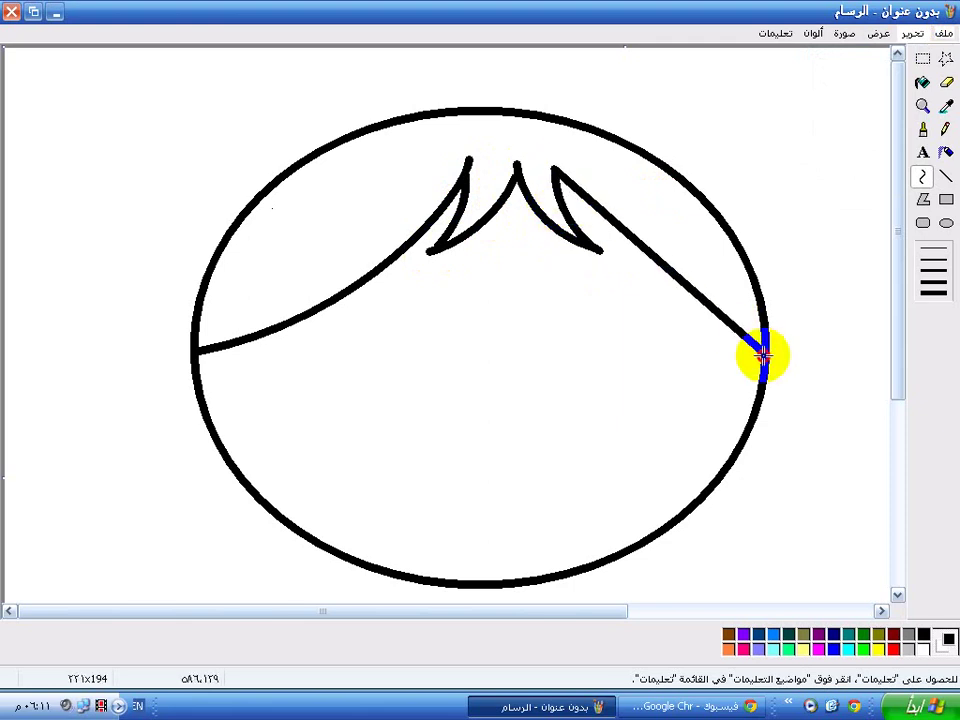
pyautogui.moveTo(612, 272); pyautogui.dragTo(770, 320)
# Draw the right pigtail's outer curve from the upper side of the head downward, ending in a small outward-flicked hook
pyautogui.scroll(-2, 896, 339)
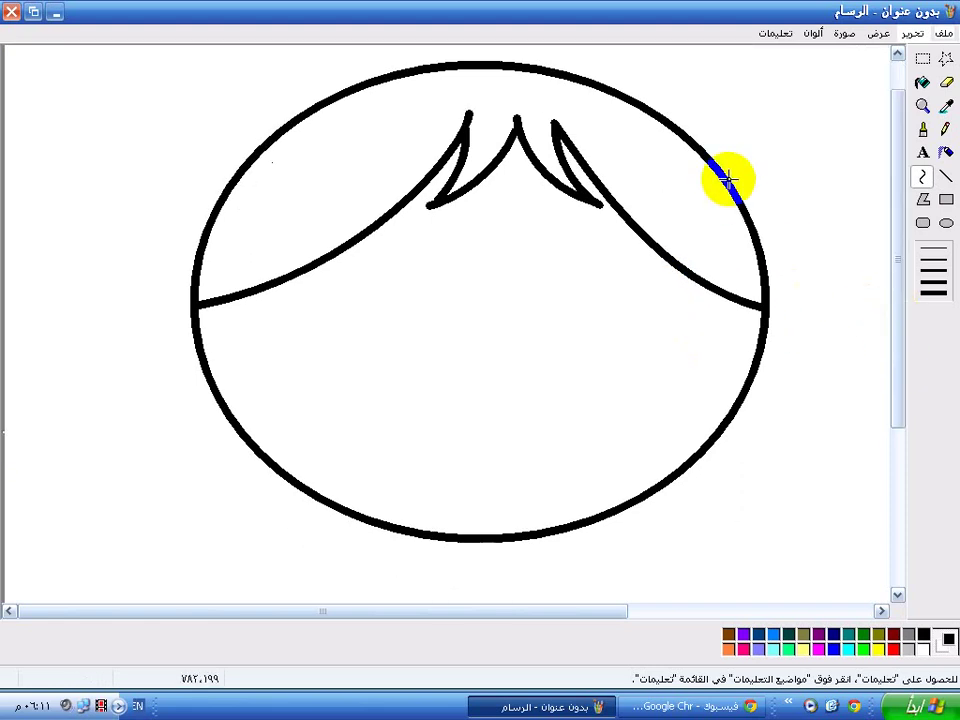
pyautogui.moveTo(797, 439)
pyautogui.mouseDown()
pyautogui.moveTo(724, 175)
pyautogui.moveTo(926, 274)
pyautogui.mouseUp()
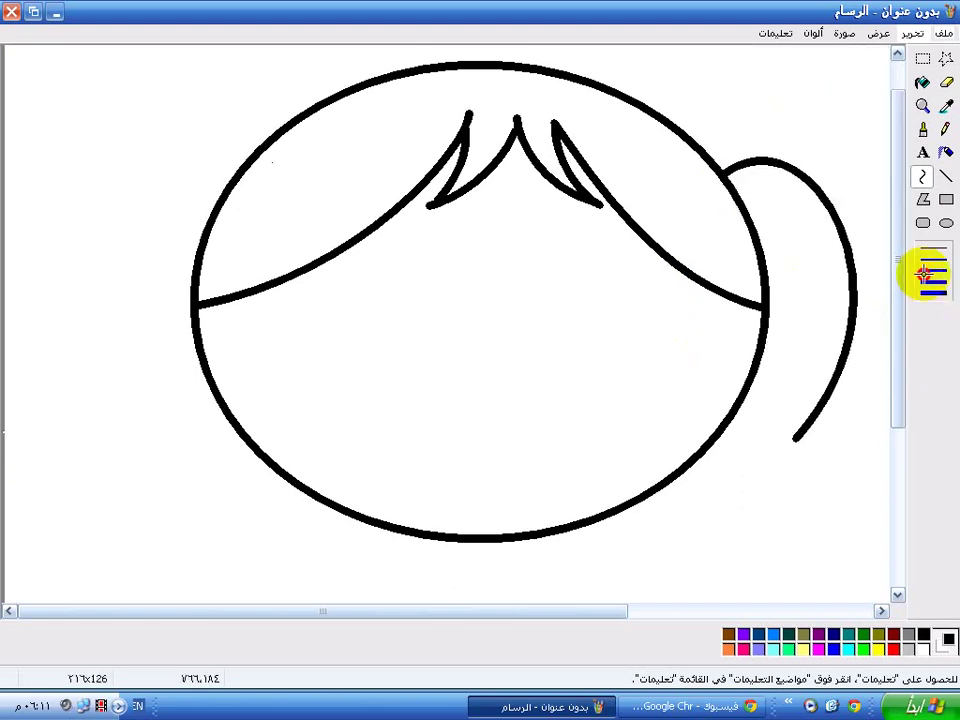
pyautogui.moveTo(902, 332); pyautogui.dragTo(902, 379)
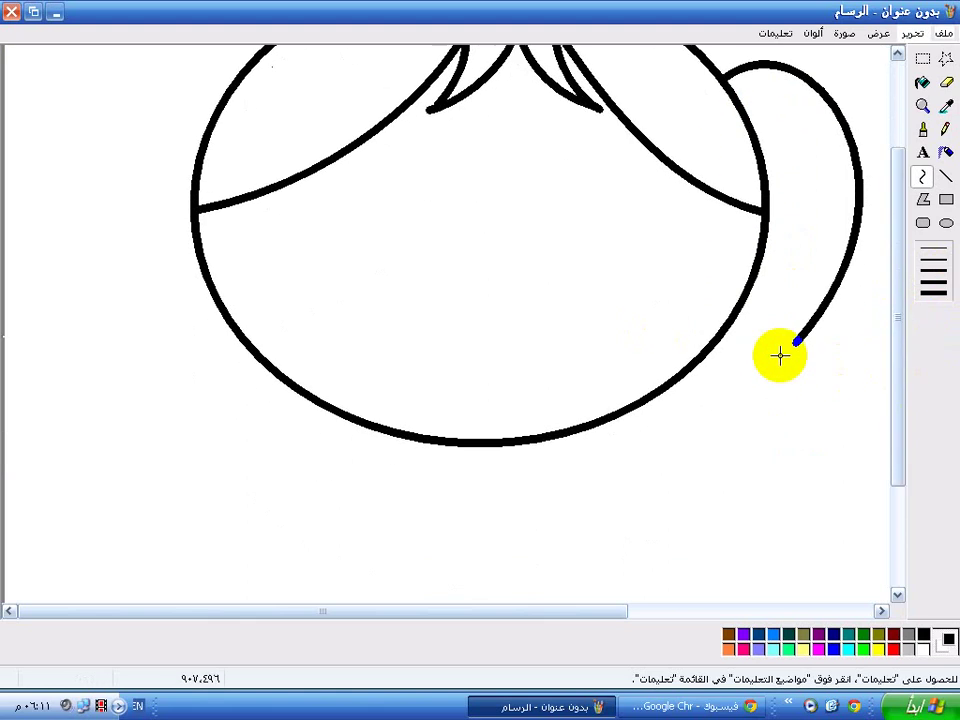
pyautogui.moveTo(797, 344); pyautogui.dragTo(829, 364)
pyautogui.click(789, 358)
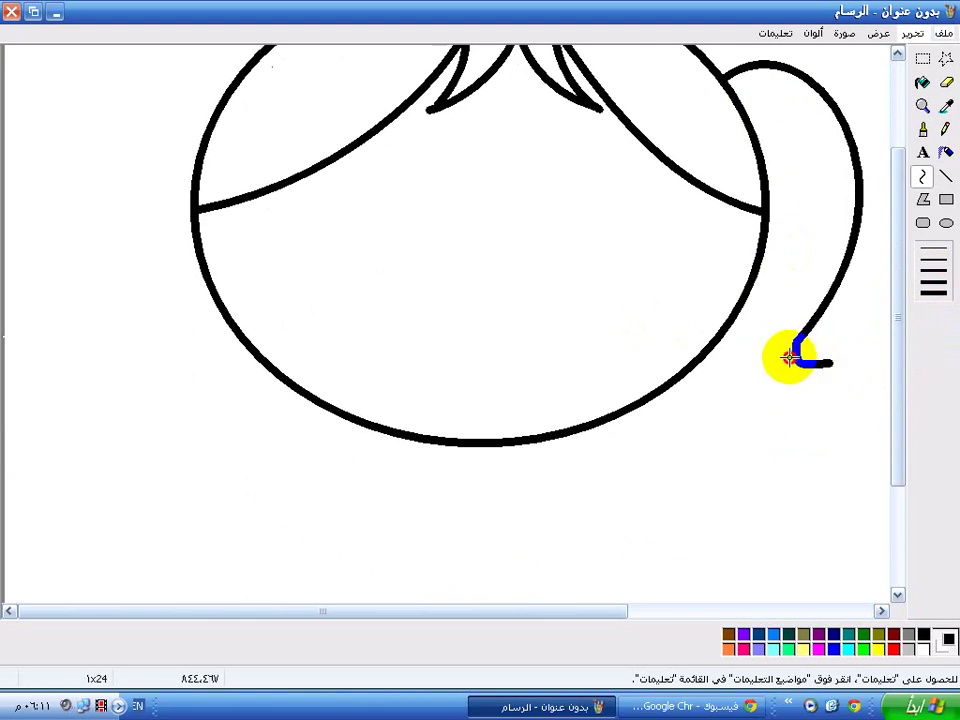
pyautogui.click(791, 356)
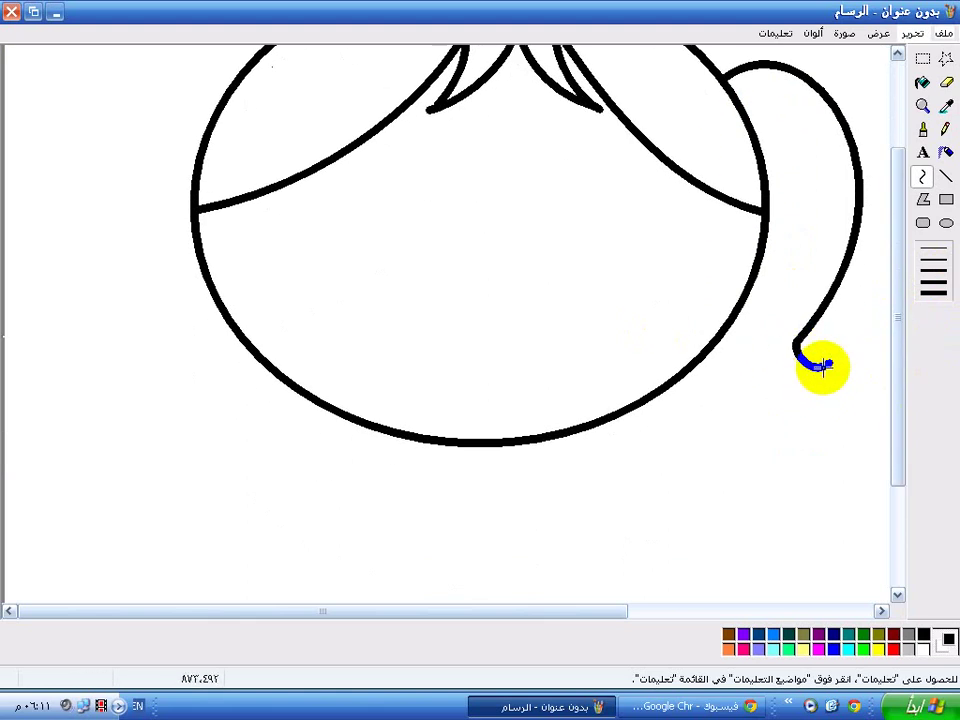
# Close the right pigtail with a bulging lower curve from the hook's tip back to the head outline
pyautogui.moveTo(822, 366)
pyautogui.mouseDown()
pyautogui.moveTo(716, 328)
pyautogui.moveTo(643, 403)
pyautogui.mouseUp()
pyautogui.click(754, 390)
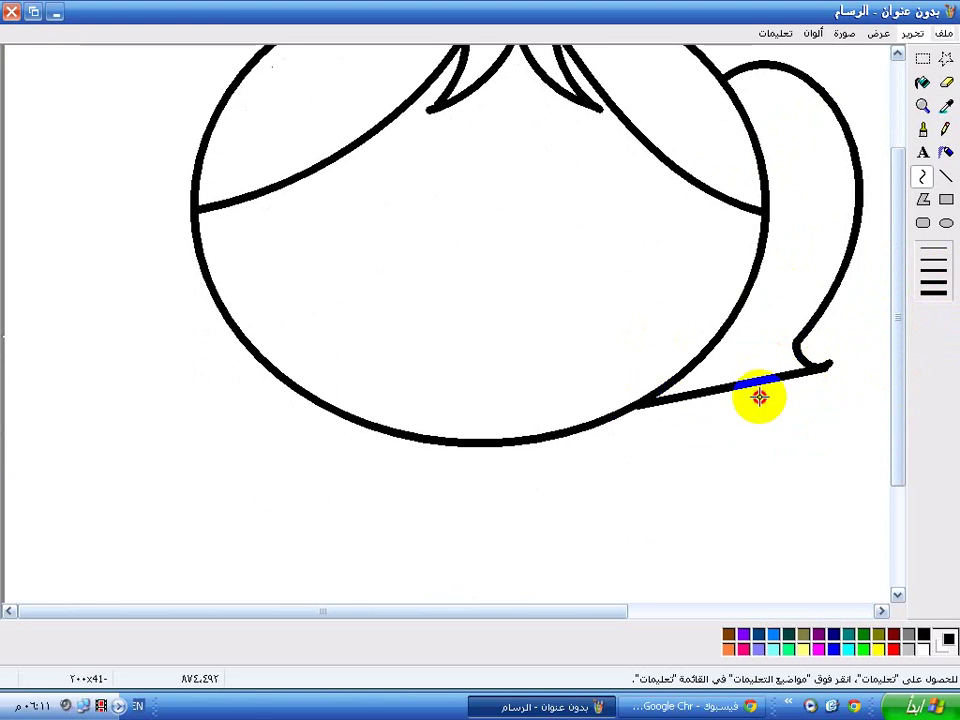
pyautogui.click(810, 385)
pyautogui.moveTo(688, 430); pyautogui.dragTo(758, 441)
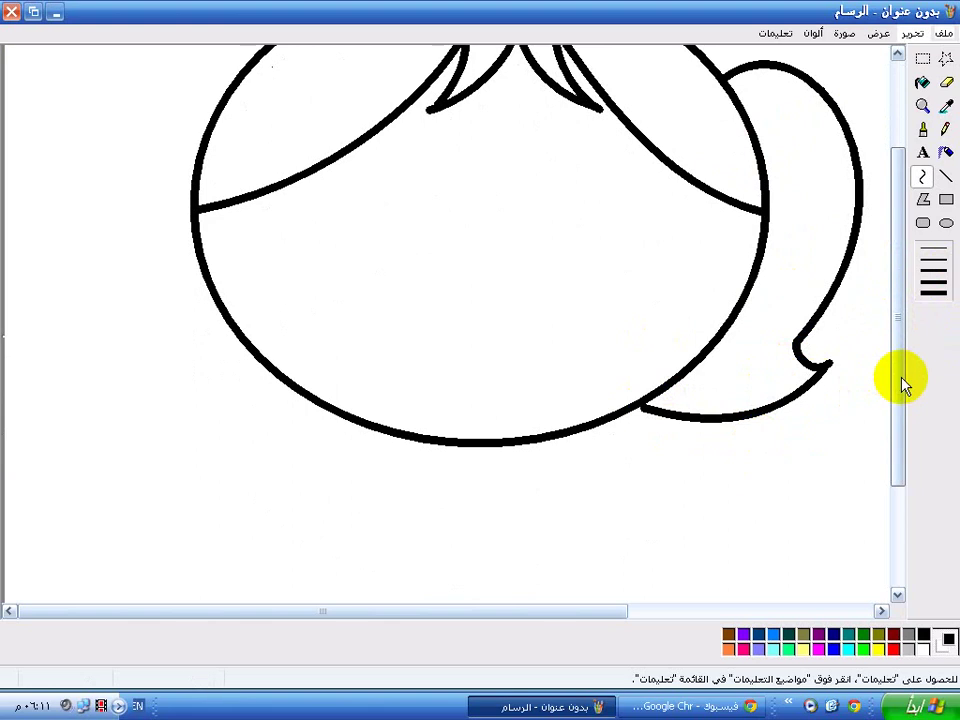
# Draw the matching left pigtail with an outer curve, a small flicked hook and a lower curve back to the head outline
pyautogui.scroll(1, 891, 356)
pyautogui.moveTo(248, 95); pyautogui.dragTo(231, 390)
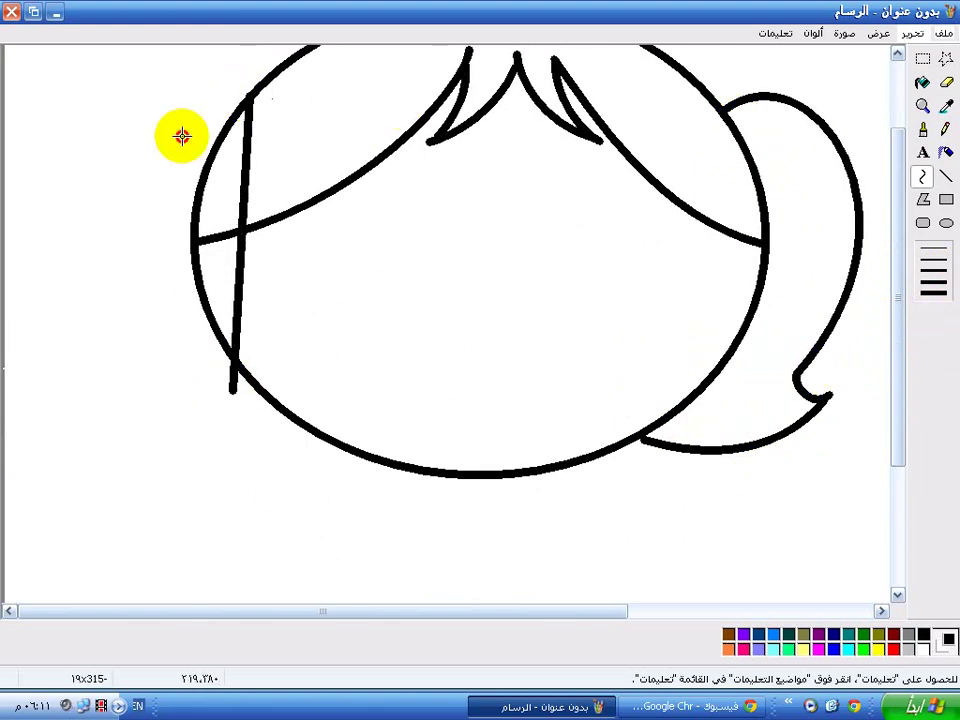
pyautogui.moveTo(180, 137); pyautogui.dragTo(100, 212)
pyautogui.moveTo(216, 377)
pyautogui.mouseDown()
pyautogui.moveTo(237, 402)
pyautogui.moveTo(210, 412)
pyautogui.moveTo(386, 465)
pyautogui.moveTo(375, 454)
pyautogui.moveTo(214, 439)
pyautogui.moveTo(328, 501)
pyautogui.mouseUp()
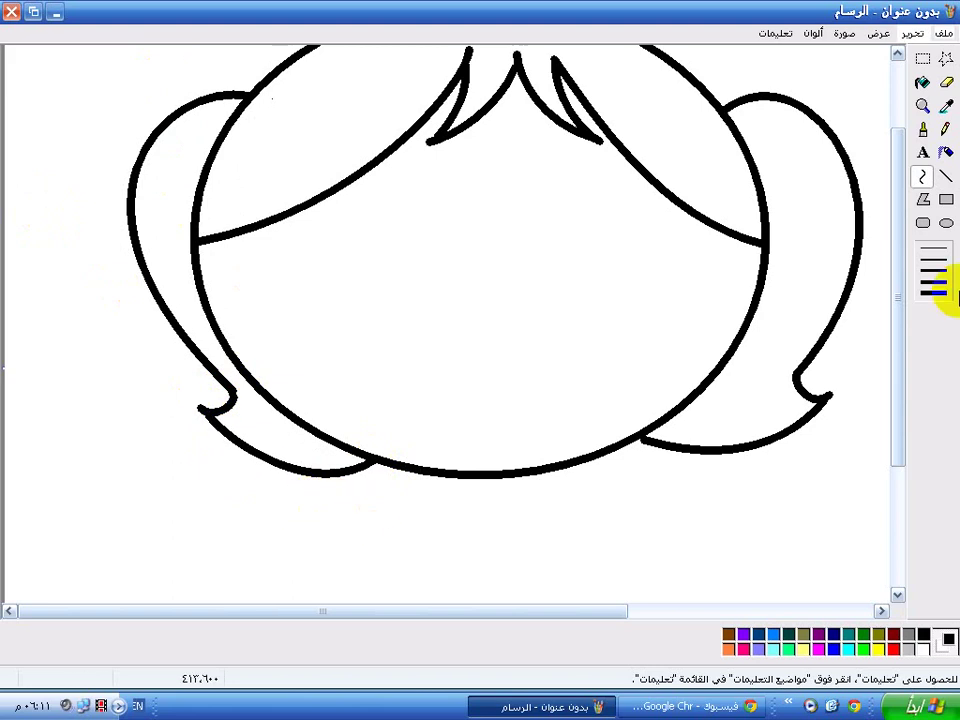
pyautogui.moveTo(409, 135); pyautogui.dragTo(365, 170)
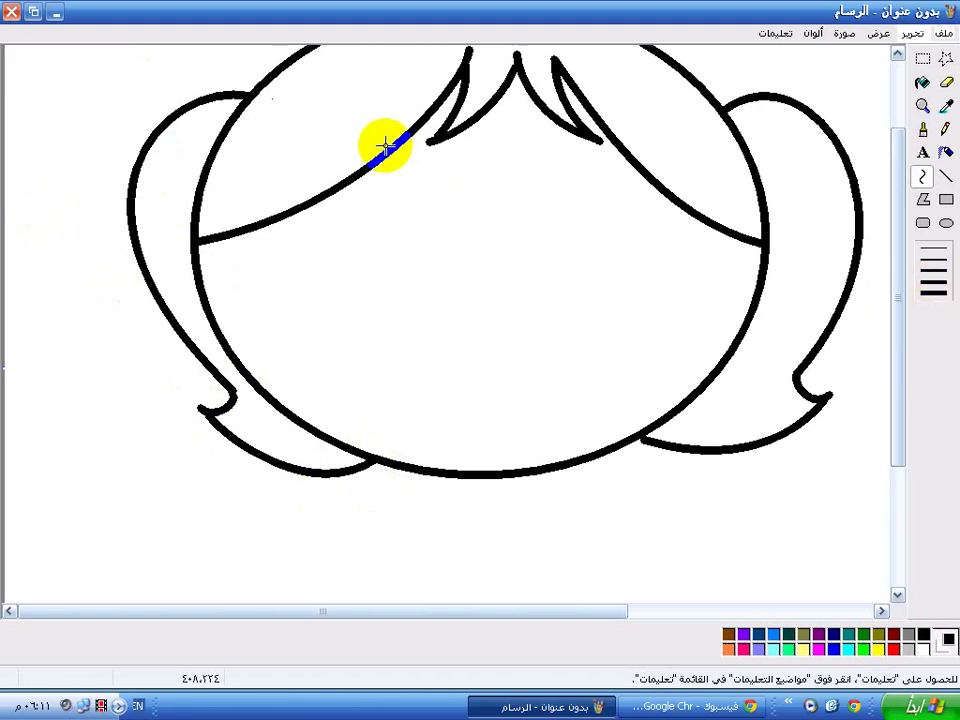
pyautogui.moveTo(413, 356)
pyautogui.mouseDown()
pyautogui.moveTo(360, 450)
pyautogui.moveTo(416, 354)
pyautogui.moveTo(514, 294)
pyautogui.mouseUp()
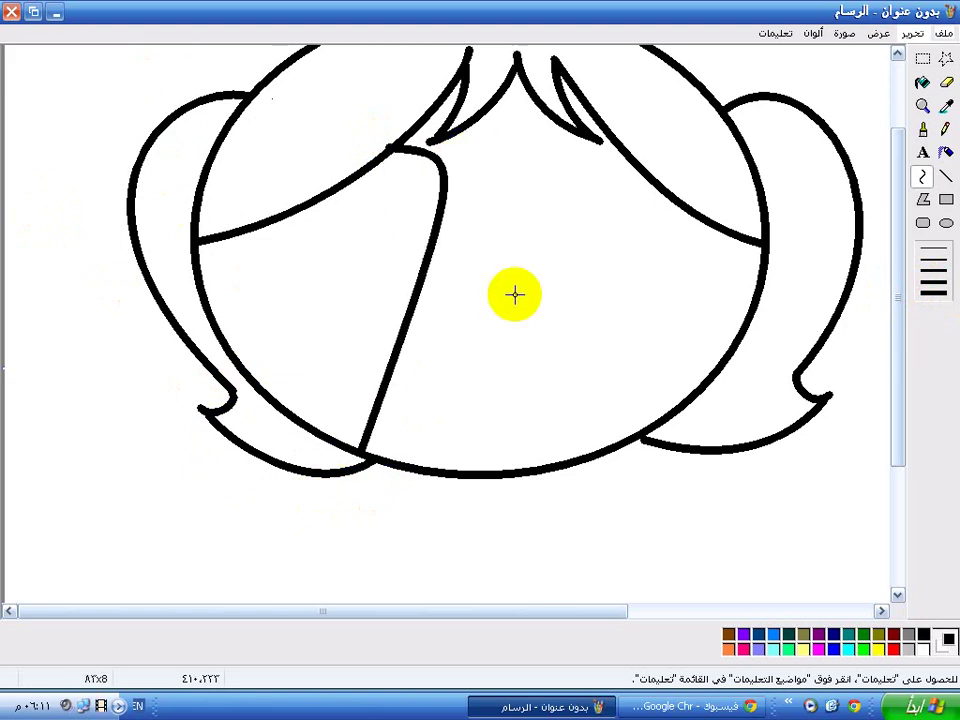
pyautogui.click(912, 33)
pyautogui.click(880, 58)
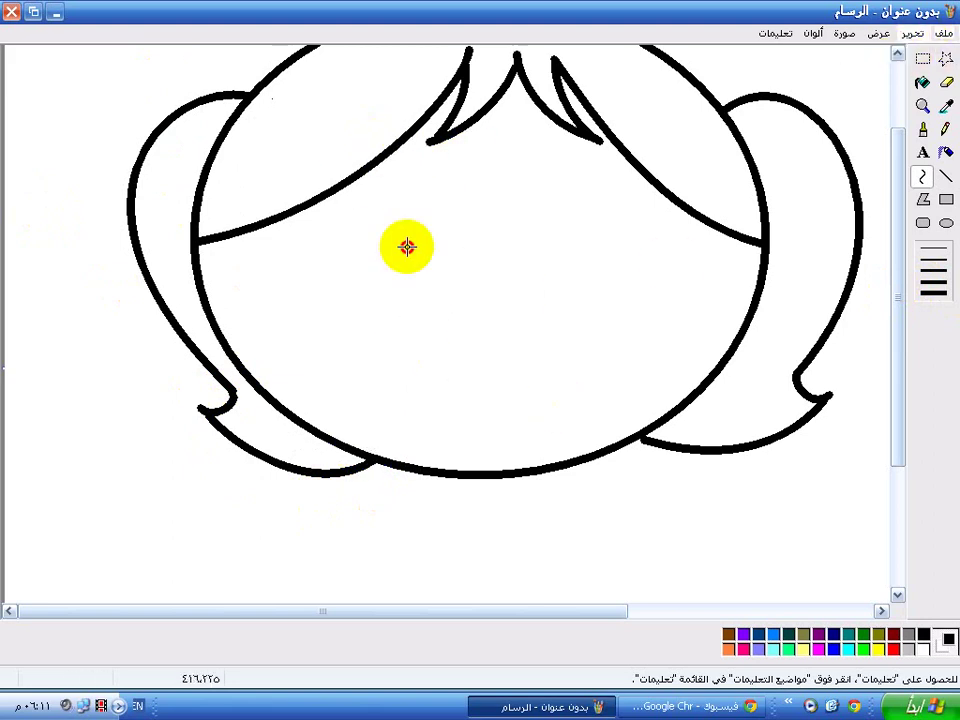
# Draw two large rounded eye outlines facing each other, each curving from the hairline down to the lower head outline
pyautogui.moveTo(398, 148)
pyautogui.mouseDown()
pyautogui.moveTo(321, 407)
pyautogui.moveTo(325, 432)
pyautogui.mouseUp()
pyautogui.moveTo(431, 305); pyautogui.dragTo(546, 385)
pyautogui.moveTo(651, 186)
pyautogui.mouseDown()
pyautogui.moveTo(658, 249)
pyautogui.moveTo(647, 433)
pyautogui.mouseUp()
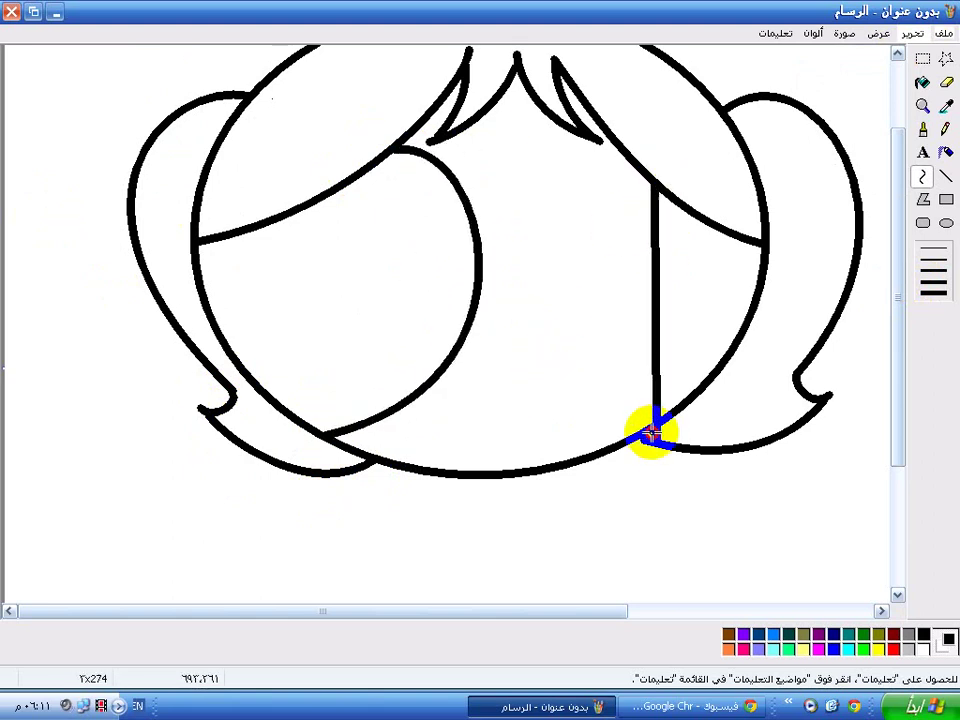
pyautogui.moveTo(516, 216)
pyautogui.mouseDown()
pyautogui.moveTo(514, 171)
pyautogui.moveTo(486, 450)
pyautogui.moveTo(431, 394)
pyautogui.moveTo(456, 430)
pyautogui.moveTo(499, 416)
pyautogui.moveTo(463, 441)
pyautogui.moveTo(497, 452)
pyautogui.mouseUp()
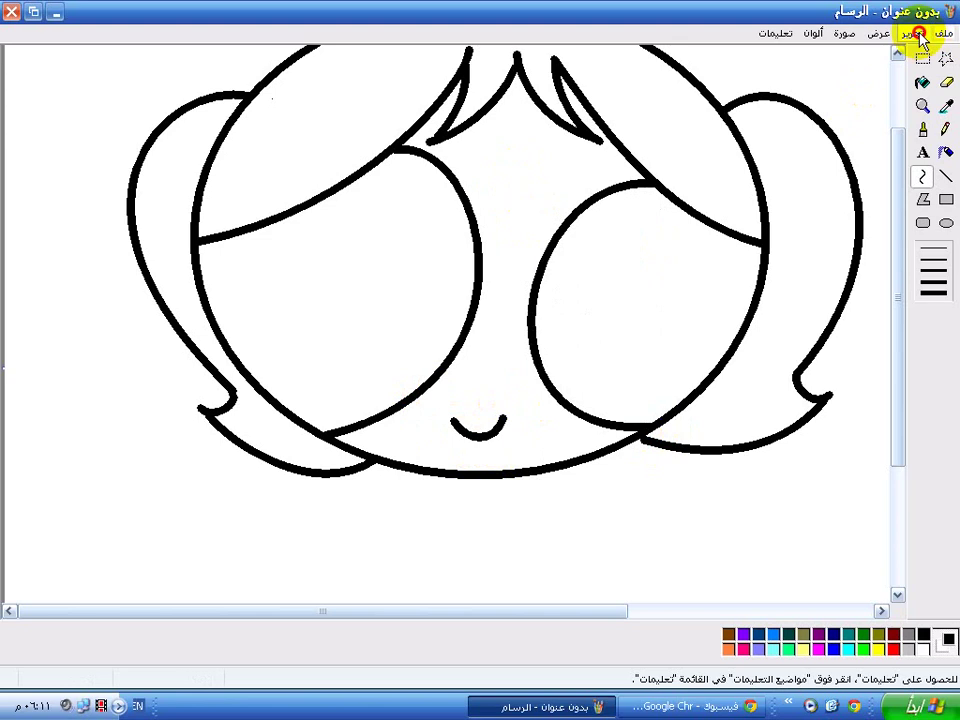
# Undo the small smile and try a wider, flatter smile curve between the lower parts of the eyes
pyautogui.click(912, 33)
pyautogui.click(880, 82)
pyautogui.moveTo(443, 403)
pyautogui.mouseDown()
pyautogui.moveTo(514, 394)
pyautogui.moveTo(502, 408)
pyautogui.mouseUp()
pyautogui.click(502, 408)
pyautogui.click(911, 33)
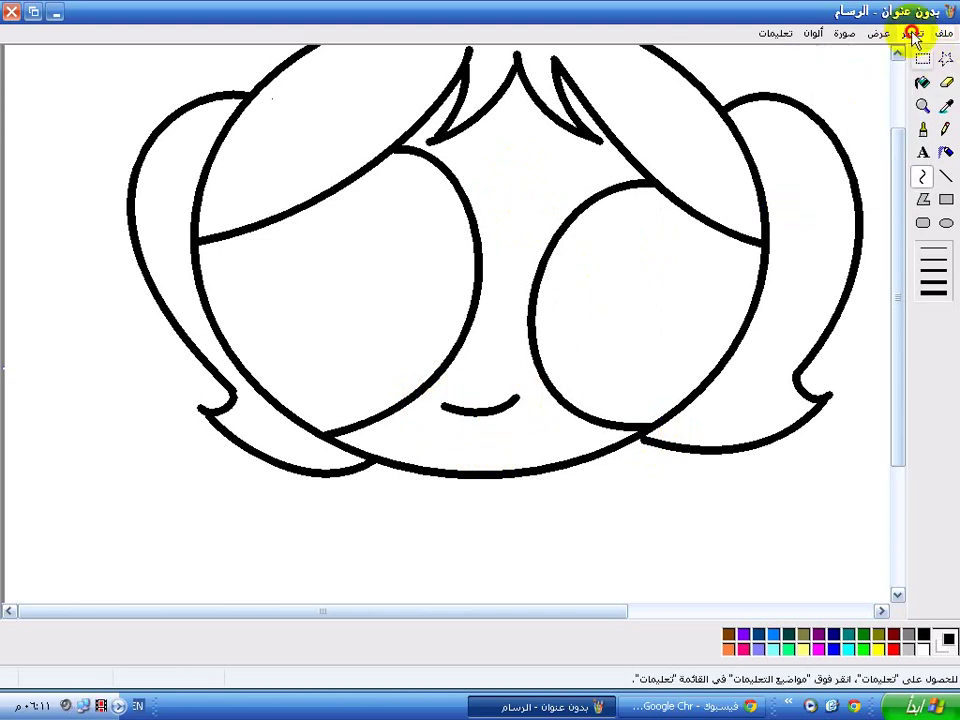
pyautogui.click(900, 57)
# Try an open mouth with a curved upper lip line and a rounded lower outline, and undo the lower outline
pyautogui.moveTo(446, 350)
pyautogui.mouseDown()
pyautogui.moveTo(473, 370)
pyautogui.moveTo(448, 386)
pyautogui.moveTo(492, 392)
pyautogui.moveTo(456, 396)
pyautogui.moveTo(484, 398)
pyautogui.moveTo(449, 390)
pyautogui.moveTo(501, 392)
pyautogui.moveTo(478, 470)
pyautogui.moveTo(557, 458)
pyautogui.moveTo(525, 448)
pyautogui.moveTo(531, 461)
pyautogui.moveTo(499, 409)
pyautogui.mouseUp()
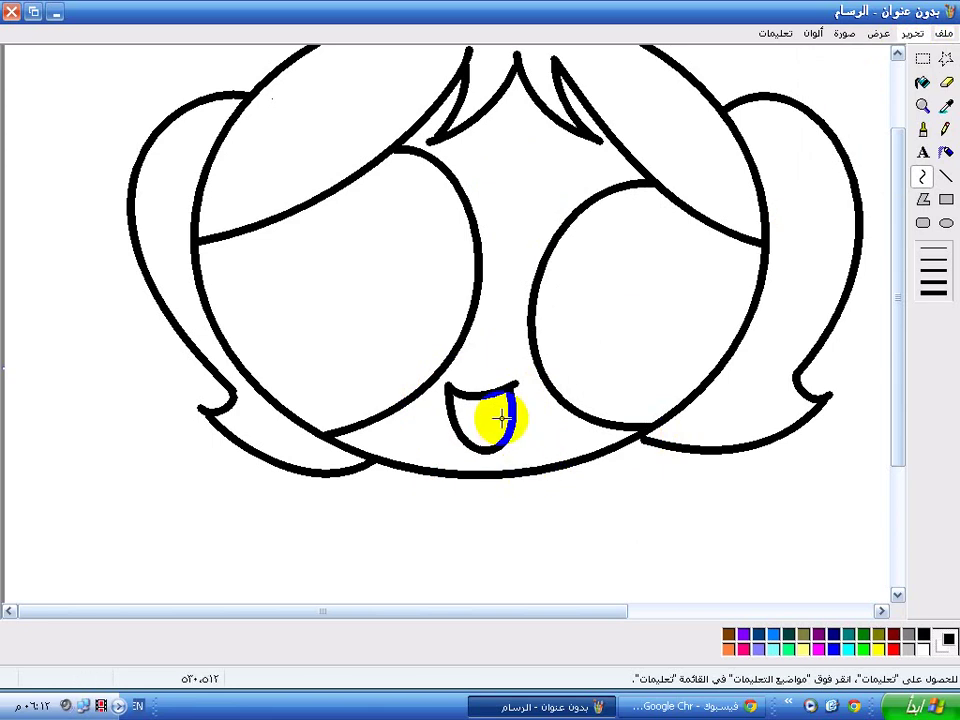
pyautogui.rightClick(499, 409)
pyautogui.click(912, 33)
pyautogui.press('Return')
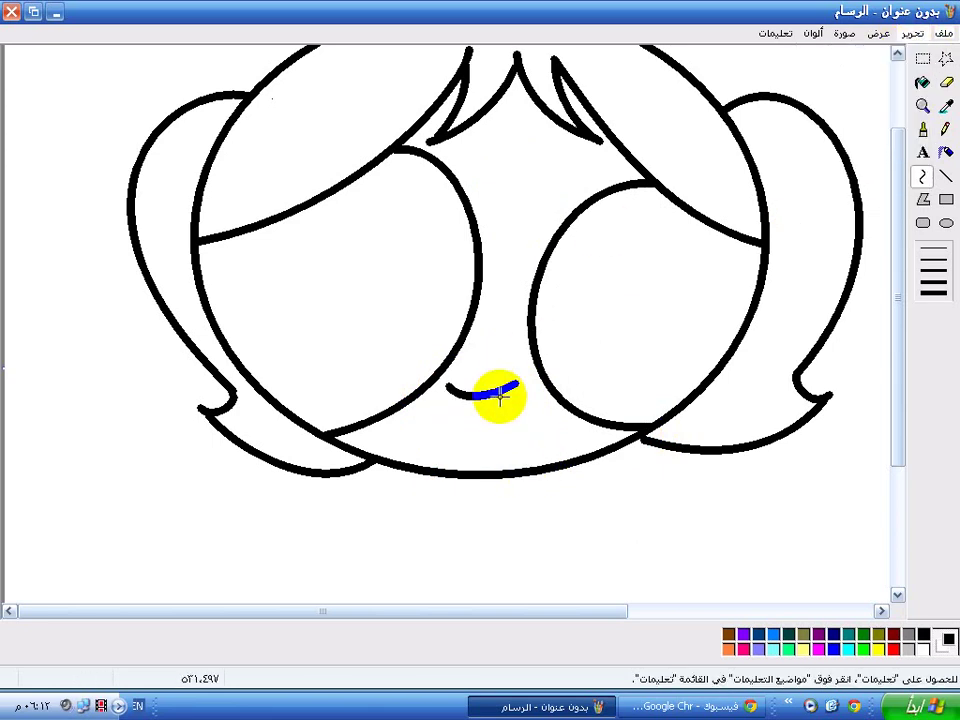
# Try a curved line descending from near the right end of the lip line and undo it
pyautogui.click(500, 388)
pyautogui.moveTo(530, 433)
pyautogui.mouseDown()
pyautogui.moveTo(497, 399)
pyautogui.moveTo(540, 428)
pyautogui.mouseUp()
pyautogui.click(912, 33)
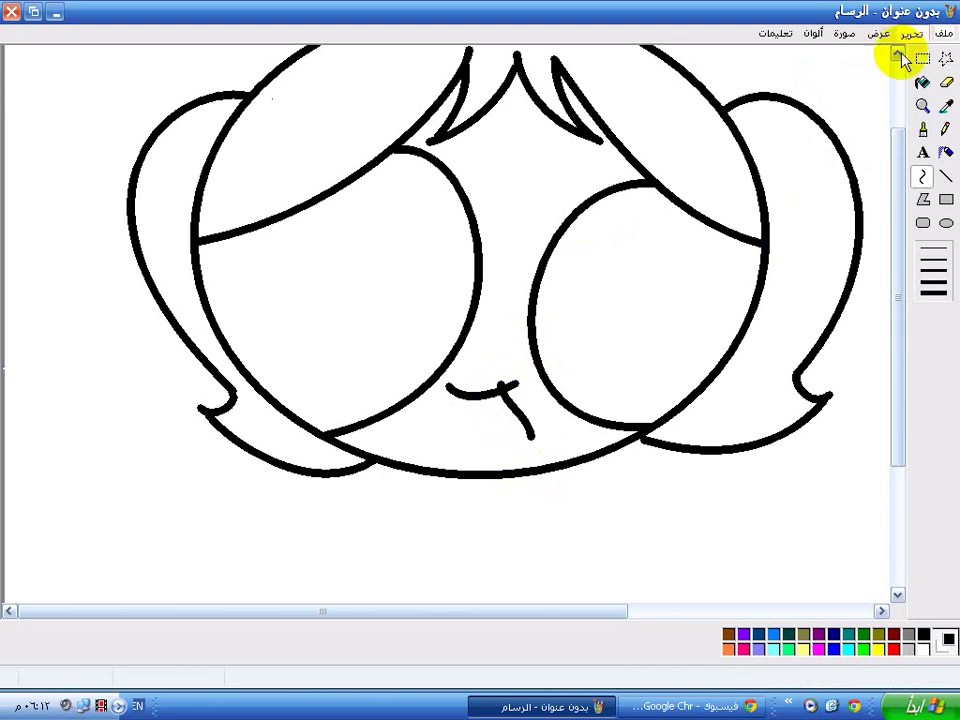
pyautogui.press('Return')
# Try outlining the mouth's left side with curves starting at the left end of the lip line, and undo them
pyautogui.moveTo(447, 375); pyautogui.dragTo(425, 388)
pyautogui.rightClick(447, 385)
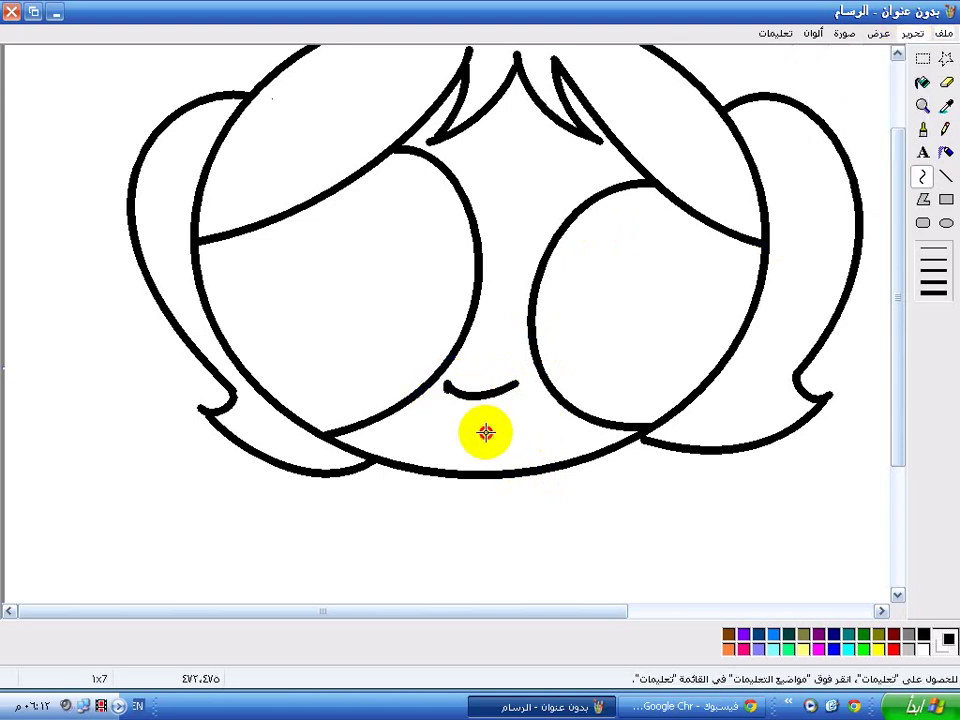
pyautogui.moveTo(490, 437); pyautogui.dragTo(444, 400)
pyautogui.click(444, 400)
pyautogui.moveTo(420, 471); pyautogui.dragTo(441, 454)
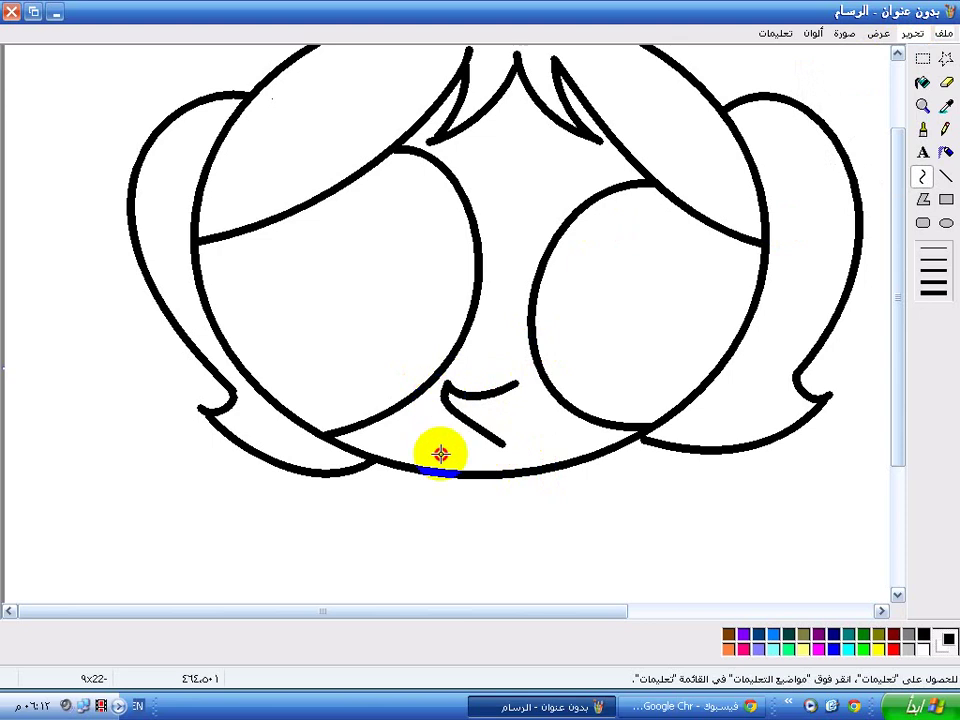
pyautogui.rightClick(442, 456)
pyautogui.click(903, 45)
pyautogui.click(880, 56)
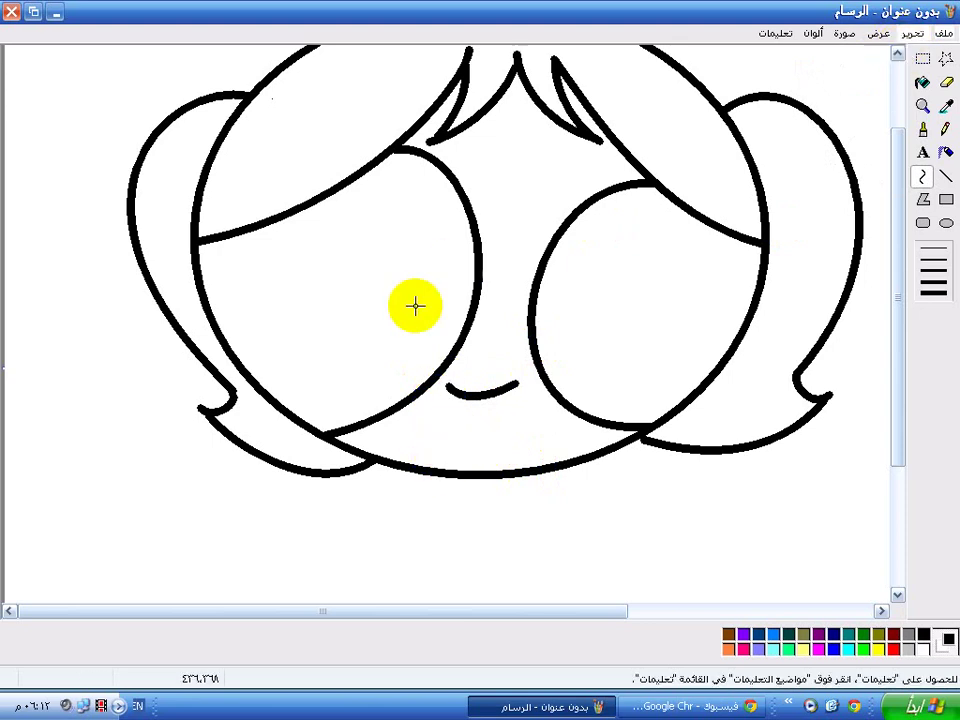
# Try enclosing the mouth with a large left-side curve and a right-side curve below the lip line
pyautogui.moveTo(458, 356); pyautogui.dragTo(446, 378)
pyautogui.moveTo(468, 445); pyautogui.dragTo(425, 443)
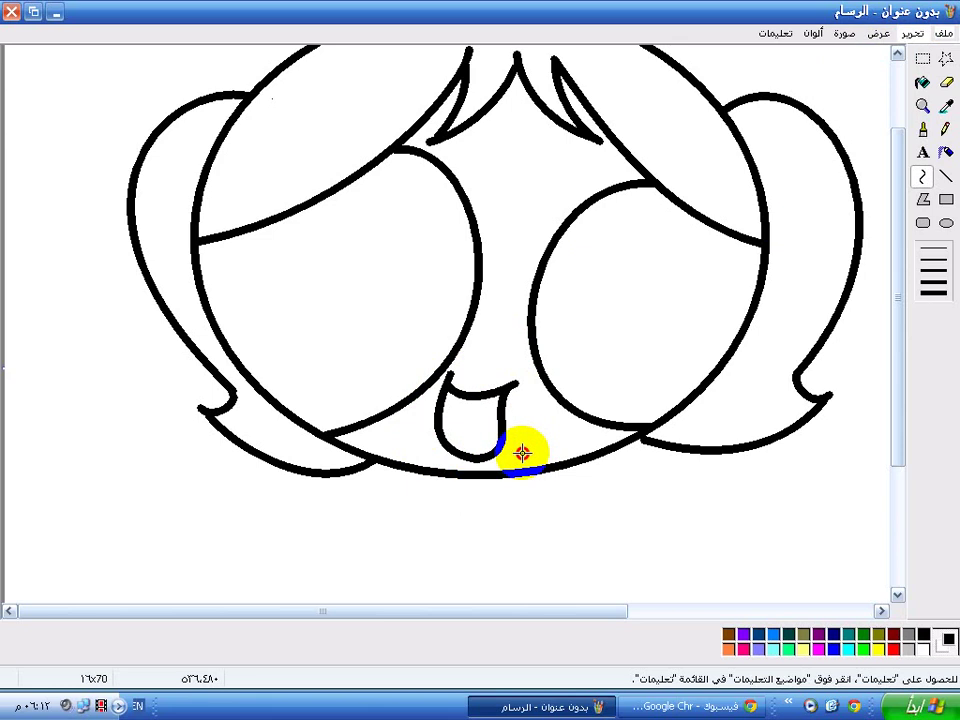
pyautogui.moveTo(500, 432); pyautogui.dragTo(500, 436)
# Undo the mouth's right and left side curves and the lip line
pyautogui.click(913, 33)
pyautogui.click(890, 56)
pyautogui.click(913, 33)
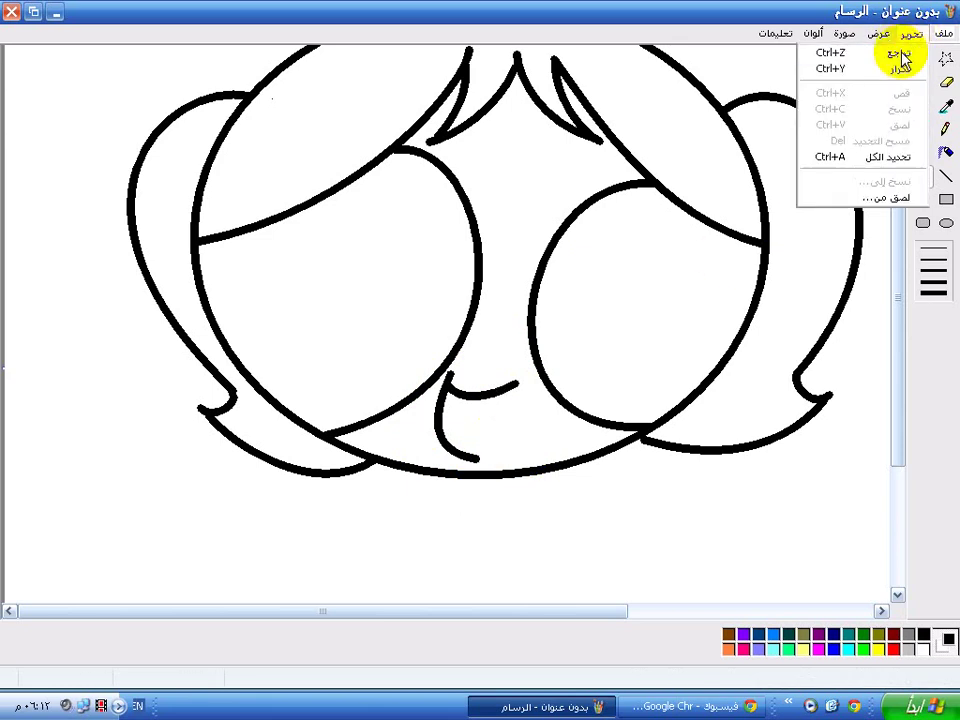
pyautogui.click(890, 56)
pyautogui.click(910, 36)
pyautogui.click(900, 57)
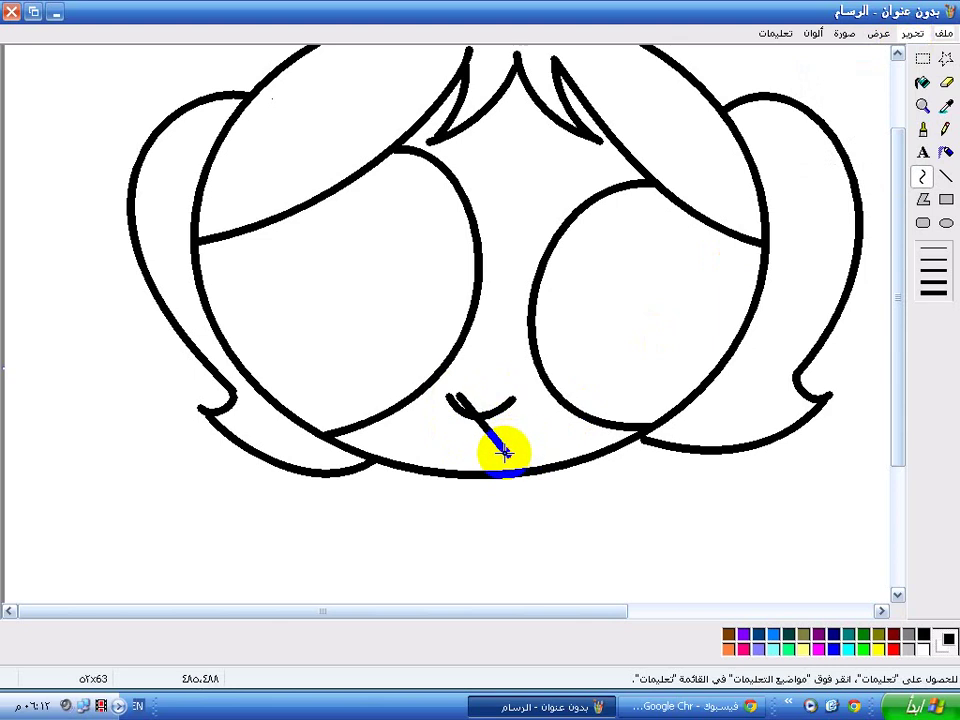
# Try outlining the mouth's sides and bottom below the lip line with curves, adding a curved tongue inside
pyautogui.moveTo(505, 452)
pyautogui.mouseDown()
pyautogui.moveTo(435, 435)
pyautogui.moveTo(439, 467)
pyautogui.moveTo(463, 471)
pyautogui.moveTo(505, 437)
pyautogui.mouseUp()
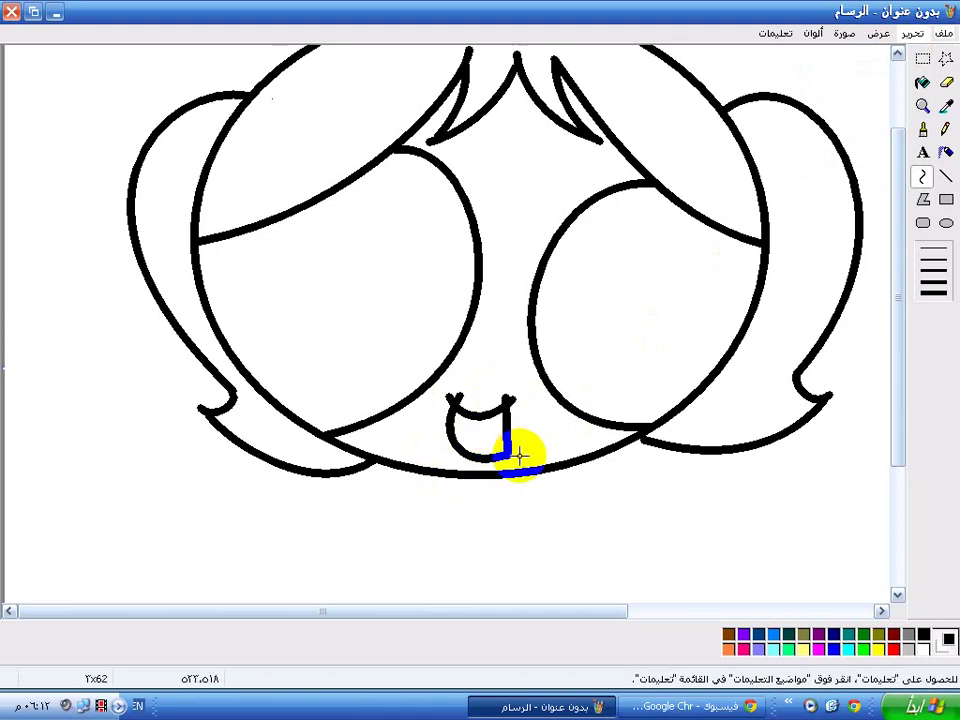
pyautogui.moveTo(520, 437); pyautogui.dragTo(507, 402)
pyautogui.click(905, 42)
pyautogui.click(885, 60)
pyautogui.moveTo(503, 455); pyautogui.dragTo(505, 453)
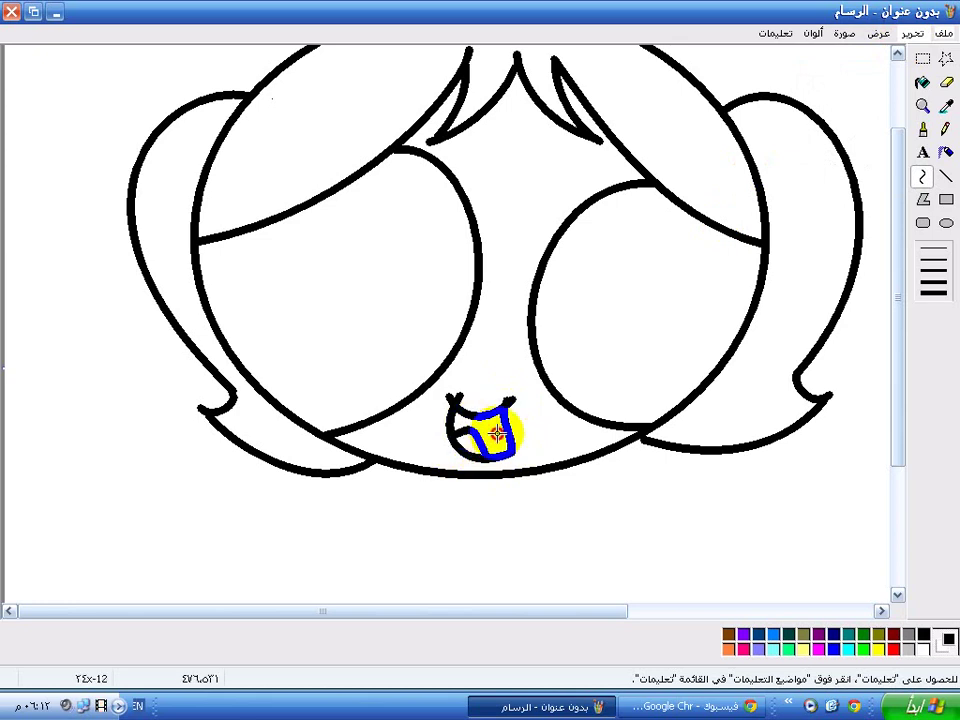
pyautogui.moveTo(587, 427); pyautogui.dragTo(588, 427)
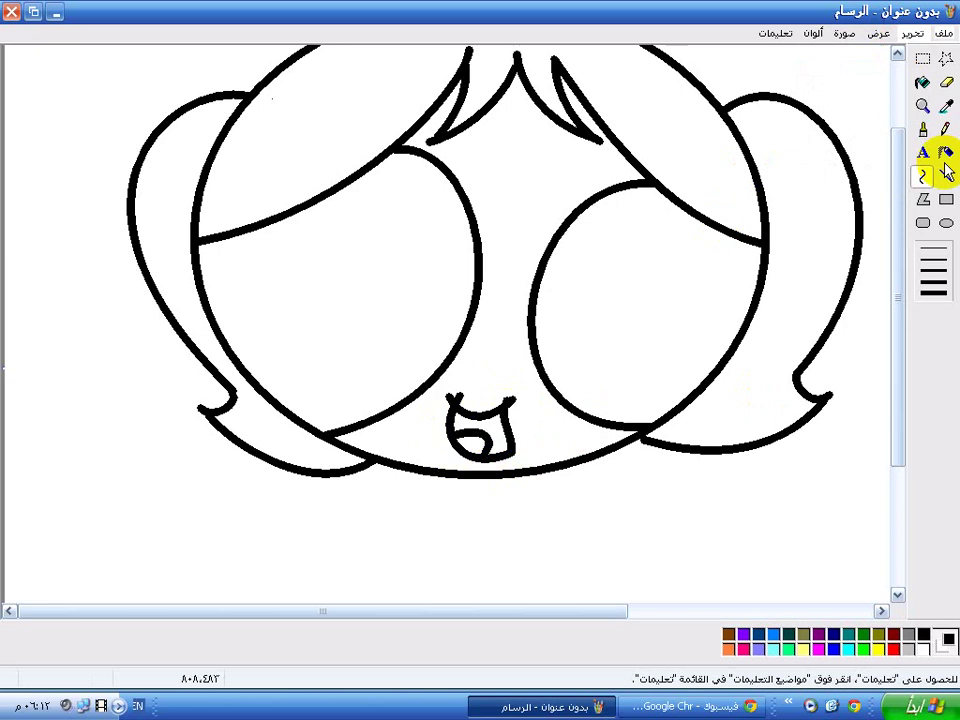
# Try filling the mouth's left corner with white, and undo the fill, the tongue and the mouth outline
pyautogui.click(922, 84)
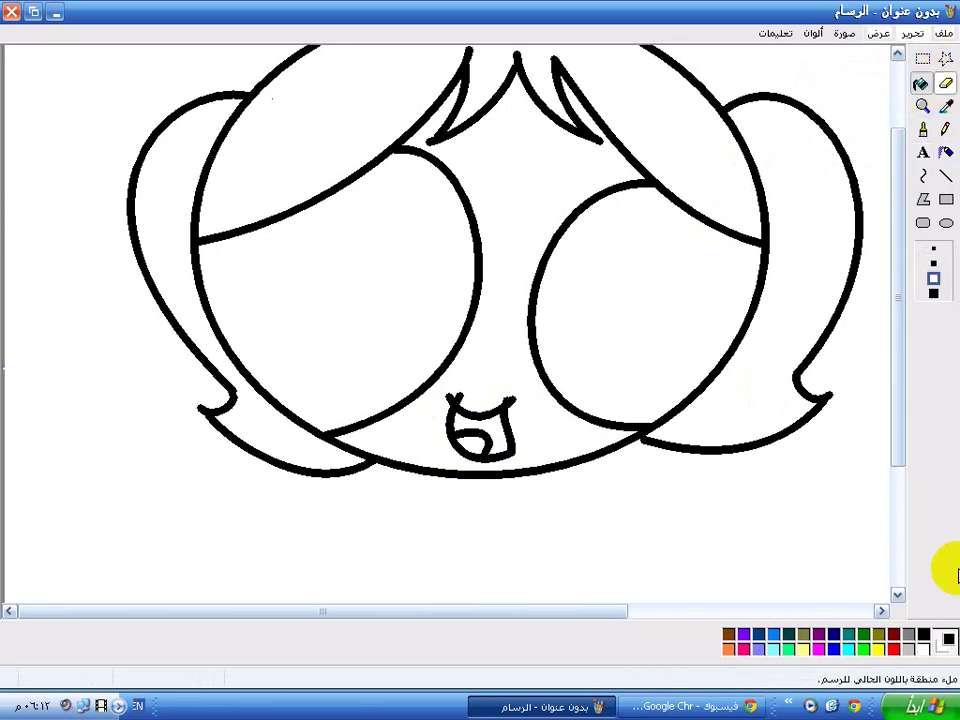
pyautogui.click(935, 652)
pyautogui.click(460, 404)
pyautogui.hotkey('ctrl', 'z')
pyautogui.click(461, 405)
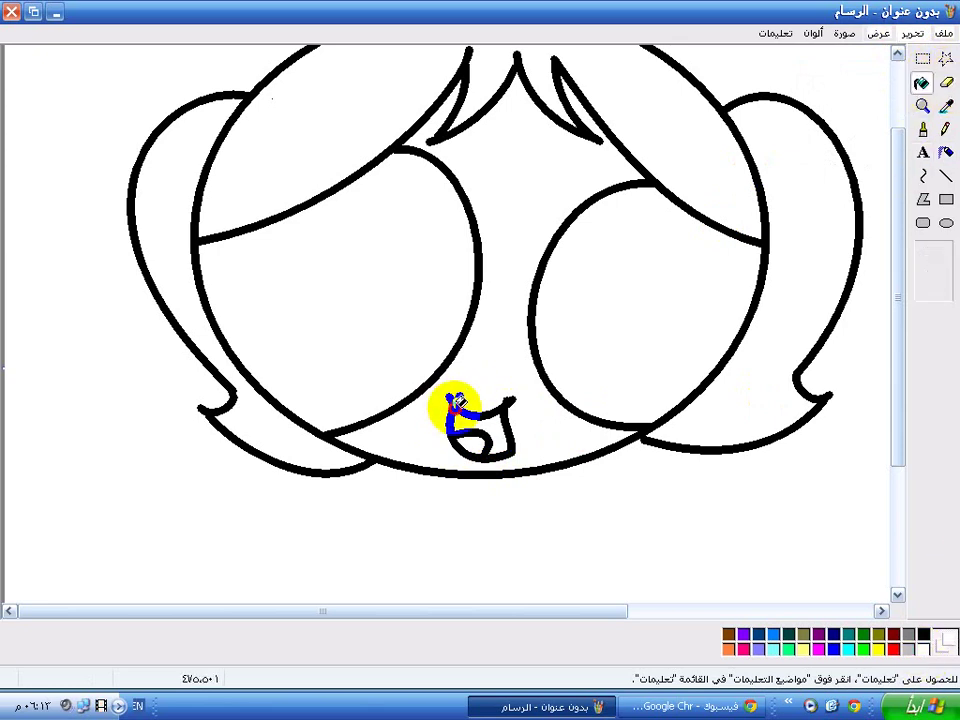
pyautogui.hotkey('ctrl', 'z')
pyautogui.hotkey('ctrl', 'z')
pyautogui.hotkey('ctrl', 'z')
# Draw a black lip line between the eyes with the Curve tool, bowed downward in the middle
pyautogui.click(922, 176)
pyautogui.click(923, 634)
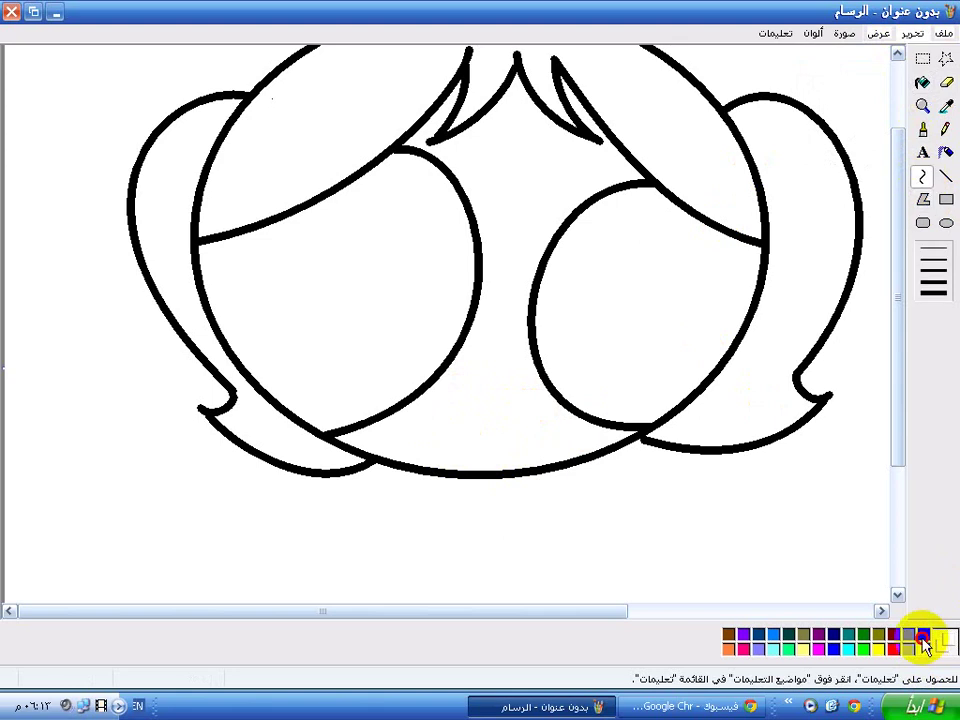
pyautogui.moveTo(414, 407); pyautogui.dragTo(435, 399)
pyautogui.click(458, 402)
pyautogui.click(489, 410)
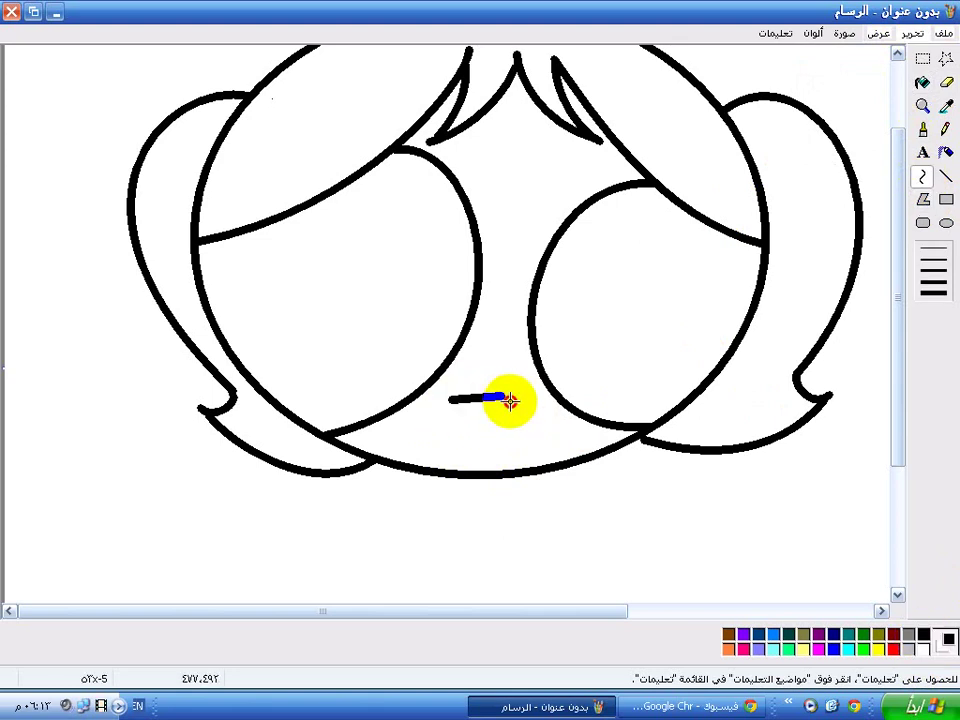
# Enclose the mouth with a rounded curve joining the ends of the lip line, and add a tongue curve at its lower left
pyautogui.moveTo(484, 441)
pyautogui.mouseDown()
pyautogui.moveTo(491, 429)
pyautogui.moveTo(470, 397)
pyautogui.moveTo(514, 402)
pyautogui.moveTo(510, 467)
pyautogui.moveTo(543, 472)
pyautogui.mouseUp()
pyautogui.click(487, 456)
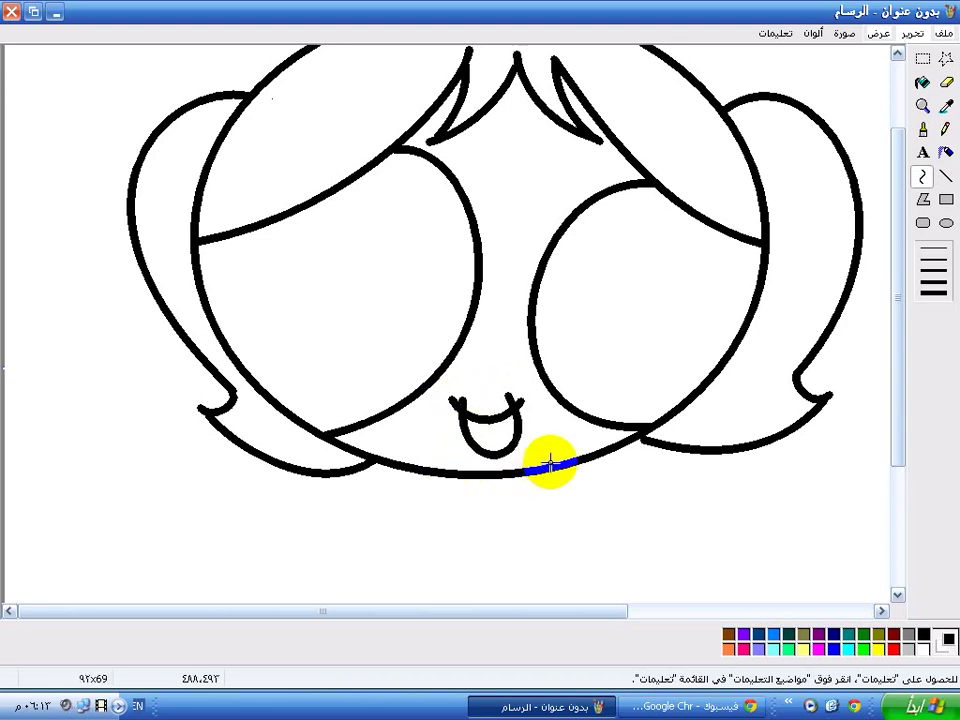
pyautogui.hotkey('ctrl', 'z')
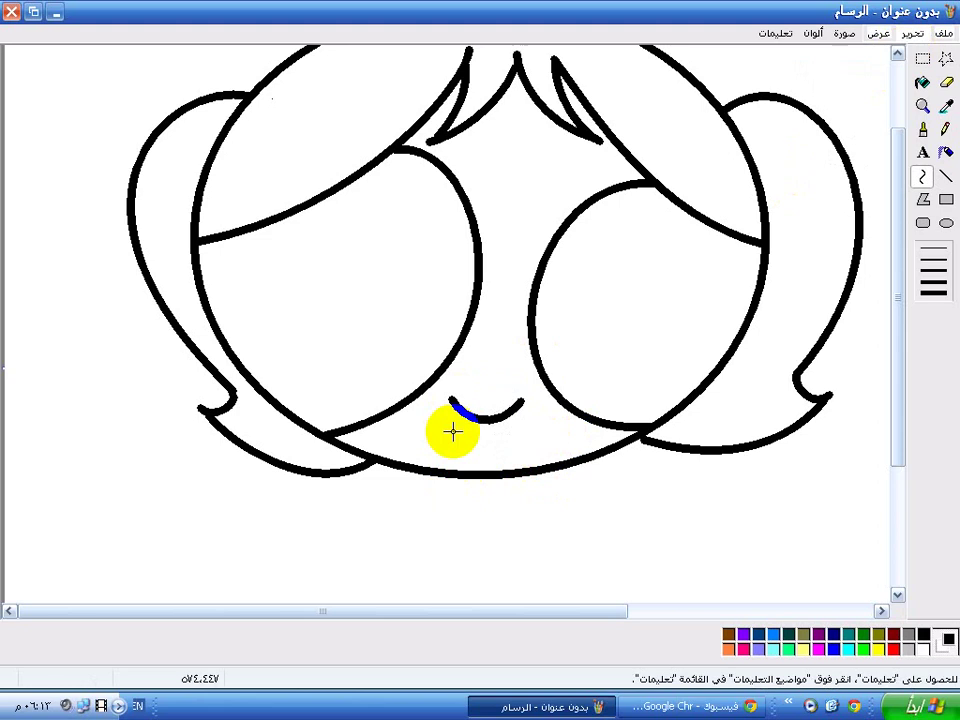
pyautogui.moveTo(453, 431); pyautogui.dragTo(476, 460)
# Extend the canvas downward to make room for the body below the chin
pyautogui.moveTo(899, 259); pyautogui.dragTo(899, 467)
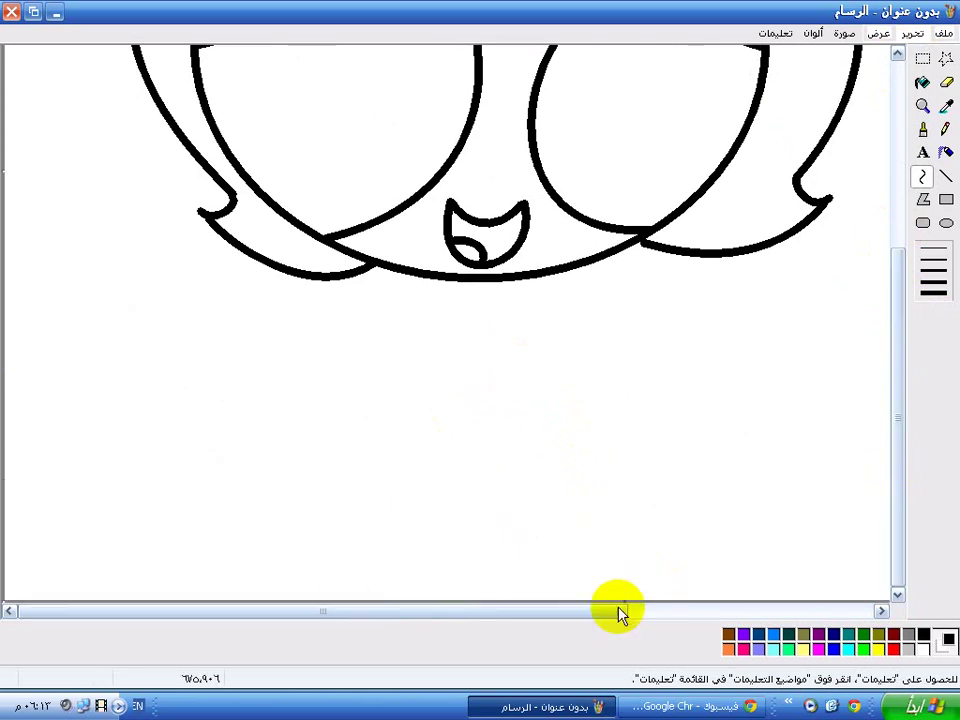
pyautogui.moveTo(624, 601); pyautogui.dragTo(624, 690)
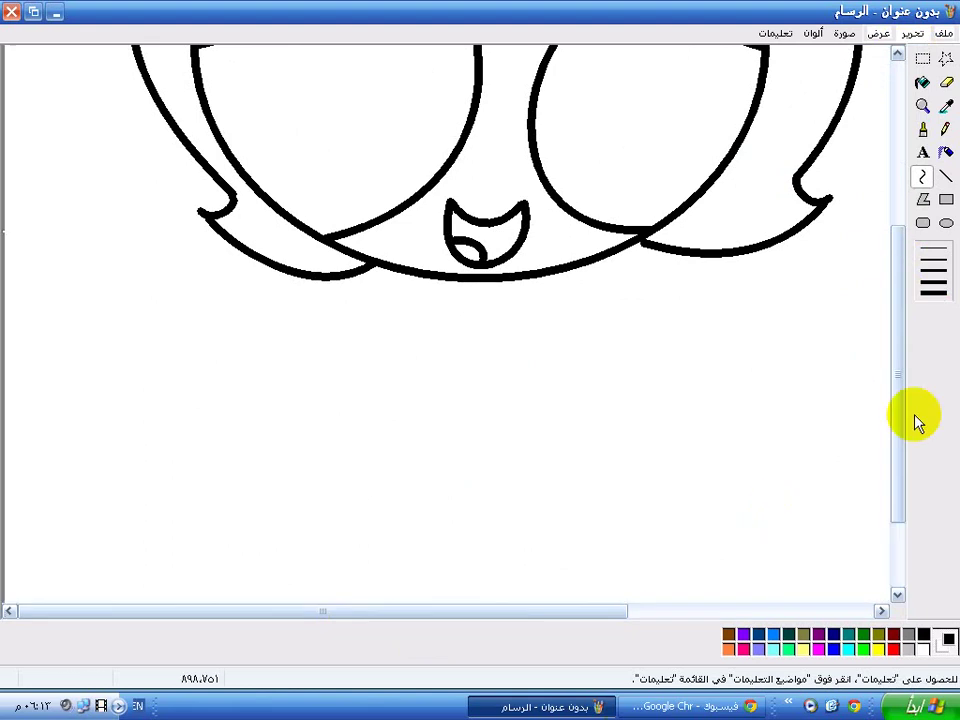
pyautogui.moveTo(893, 422); pyautogui.dragTo(893, 485)
# Try a long curve line descending from the middle of the chin and undo it
pyautogui.moveTo(470, 160); pyautogui.dragTo(489, 471)
pyautogui.click(471, 171)
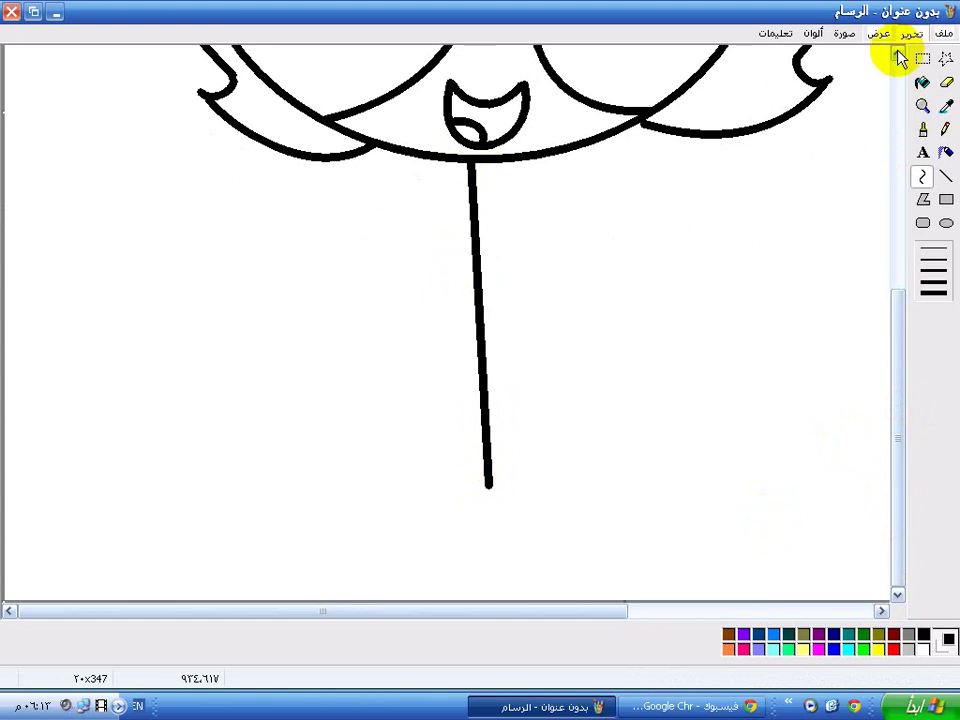
pyautogui.hotkey('ctrl', 'z')
# Try outlining the body with a rounded left-side curve and a shorter right-side curve, and undo both
pyautogui.moveTo(470, 160); pyautogui.dragTo(507, 300)
pyautogui.moveTo(500, 416); pyautogui.dragTo(478, 418)
pyautogui.moveTo(458, 187); pyautogui.dragTo(492, 238)
pyautogui.moveTo(488, 420); pyautogui.dragTo(508, 336)
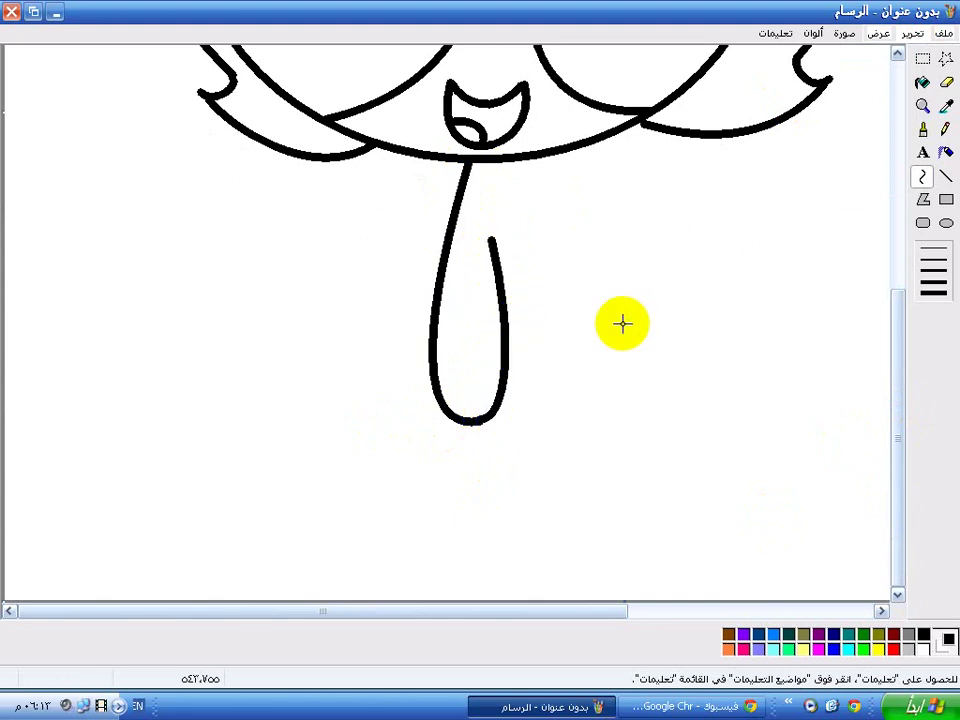
pyautogui.click(912, 33)
pyautogui.click(905, 54)
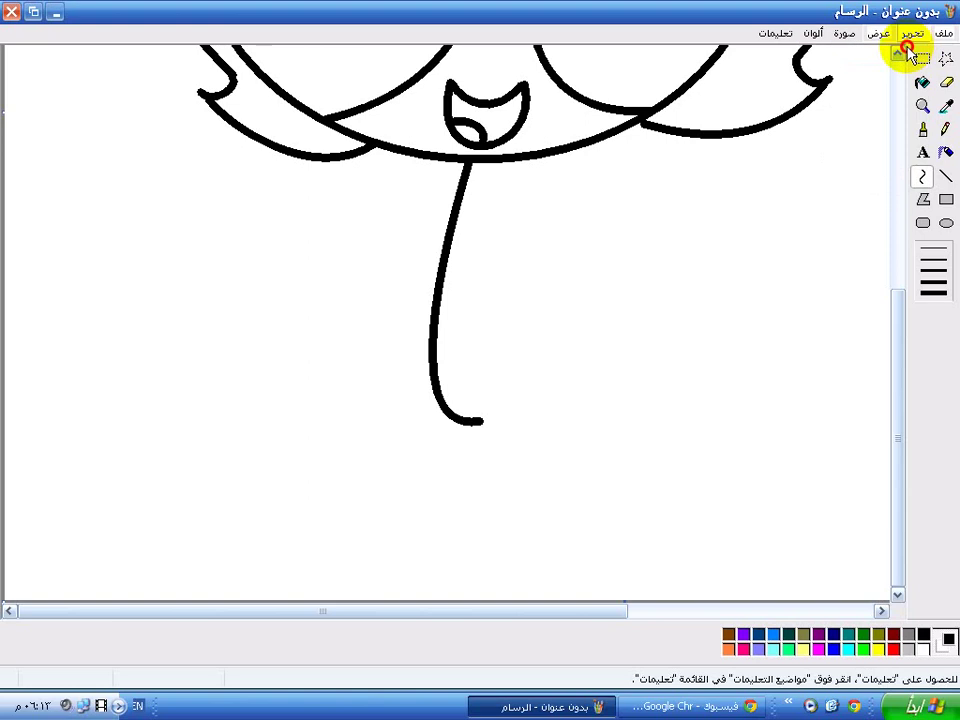
pyautogui.click(910, 33)
pyautogui.click(905, 54)
# Draw the body's left side and front leg as a curve from the chin, rounded at the foot and rising along the leg's right side
pyautogui.moveTo(465, 165); pyautogui.dragTo(485, 432)
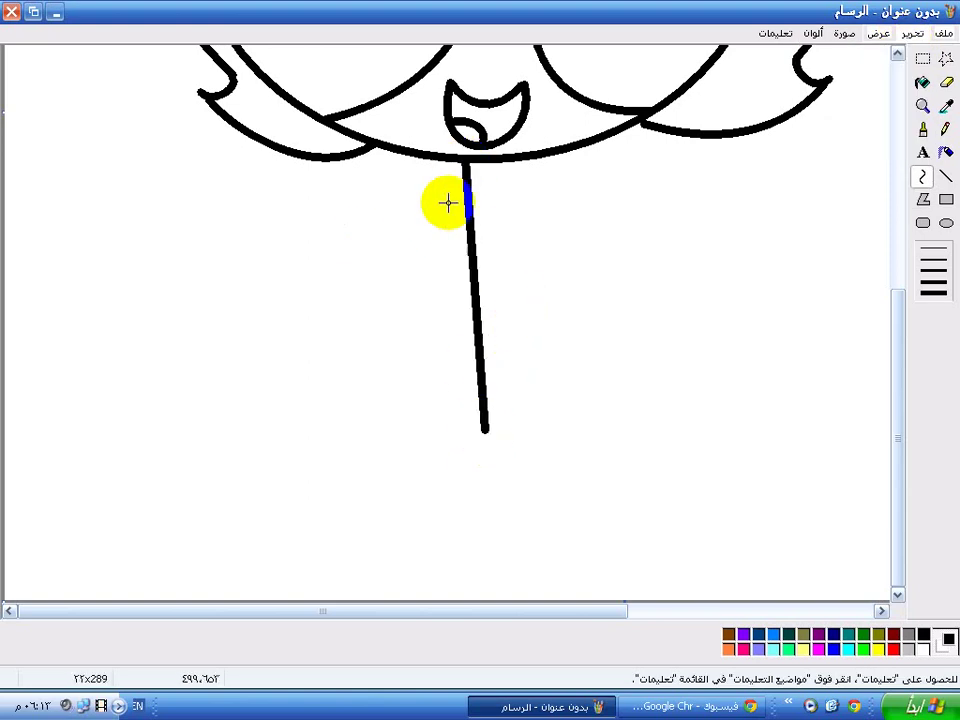
pyautogui.moveTo(446, 201); pyautogui.dragTo(396, 465)
pyautogui.moveTo(478, 457); pyautogui.dragTo(486, 229)
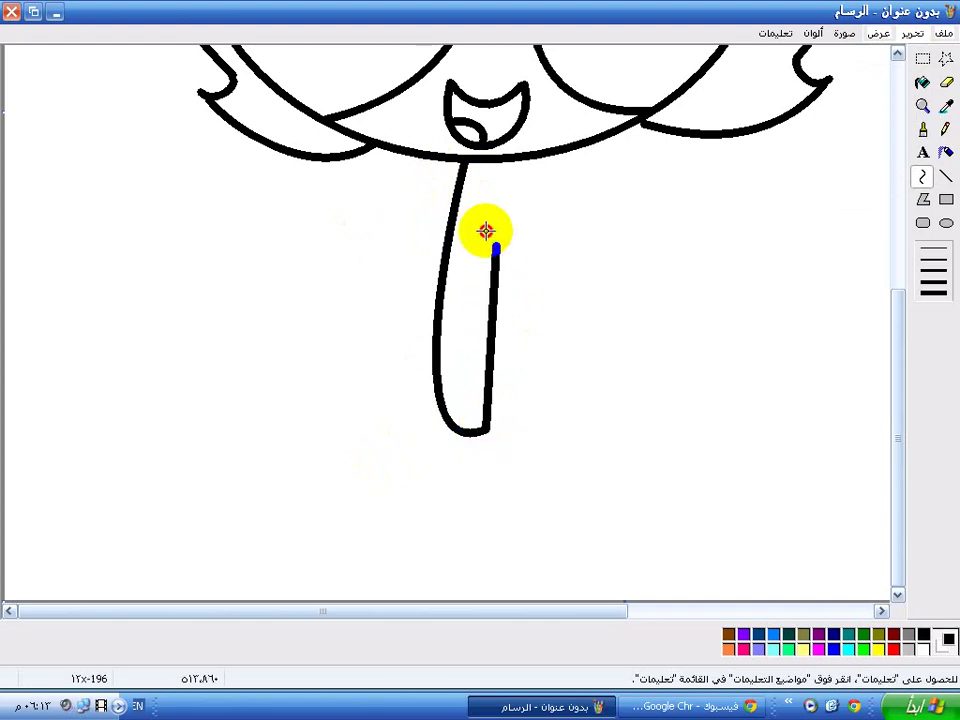
pyautogui.moveTo(503, 418)
pyautogui.mouseDown()
pyautogui.moveTo(507, 440)
pyautogui.moveTo(514, 392)
pyautogui.moveTo(474, 217)
pyautogui.moveTo(491, 216)
pyautogui.moveTo(469, 272)
pyautogui.moveTo(511, 165)
pyautogui.moveTo(507, 370)
pyautogui.mouseUp()
# Try adding the body's outer right-side curve from the chin, and undo it with the small arc above the leg line
pyautogui.click(514, 180)
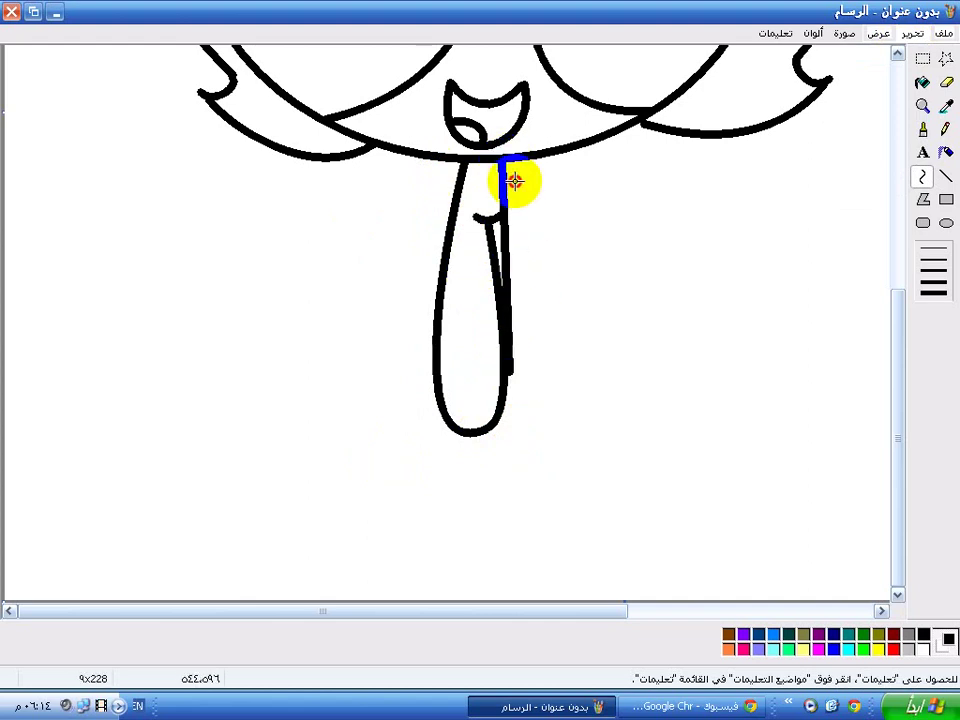
pyautogui.click(563, 365)
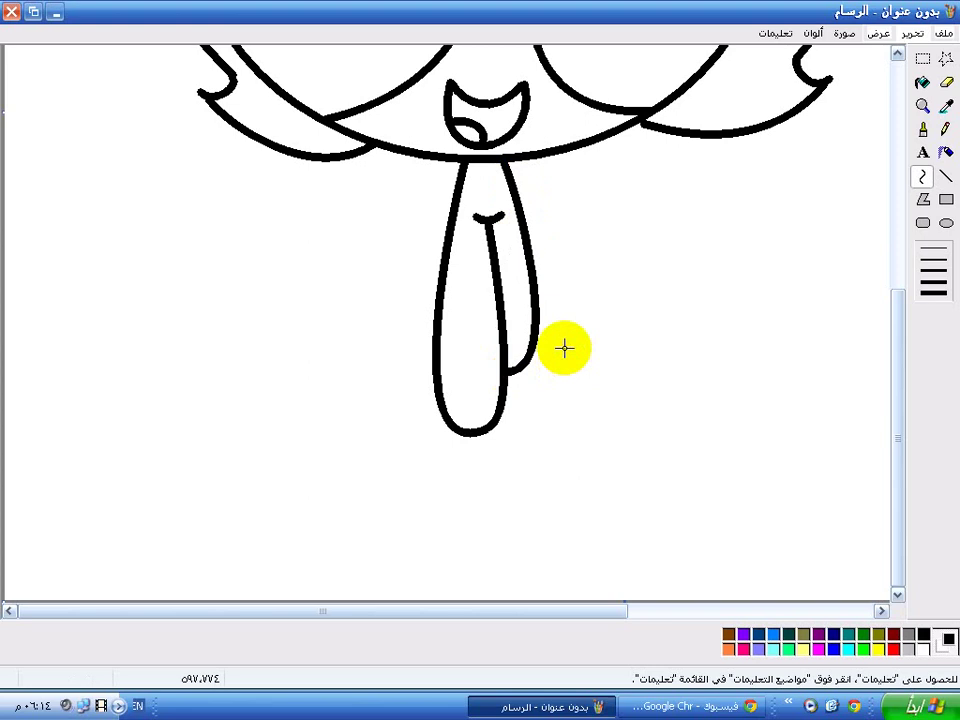
pyautogui.hotkey('ctrl', 'z')
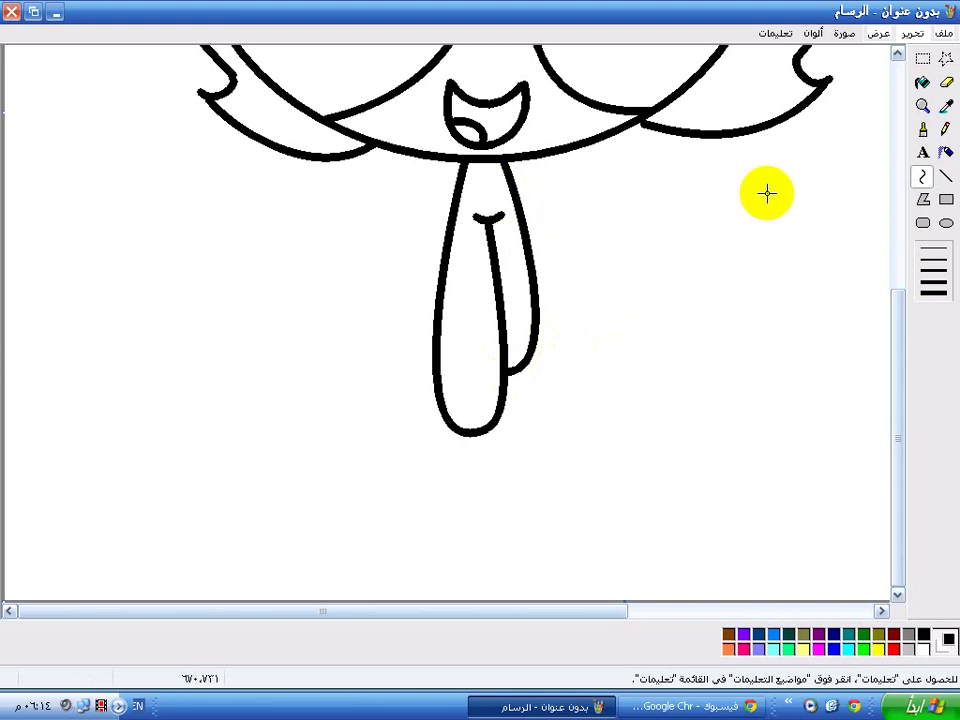
pyautogui.click(916, 42)
# Cap the inner leg line with a small upward arc and draw the body's right side curving from the chin to the front leg
pyautogui.moveTo(497, 289); pyautogui.dragTo(486, 224)
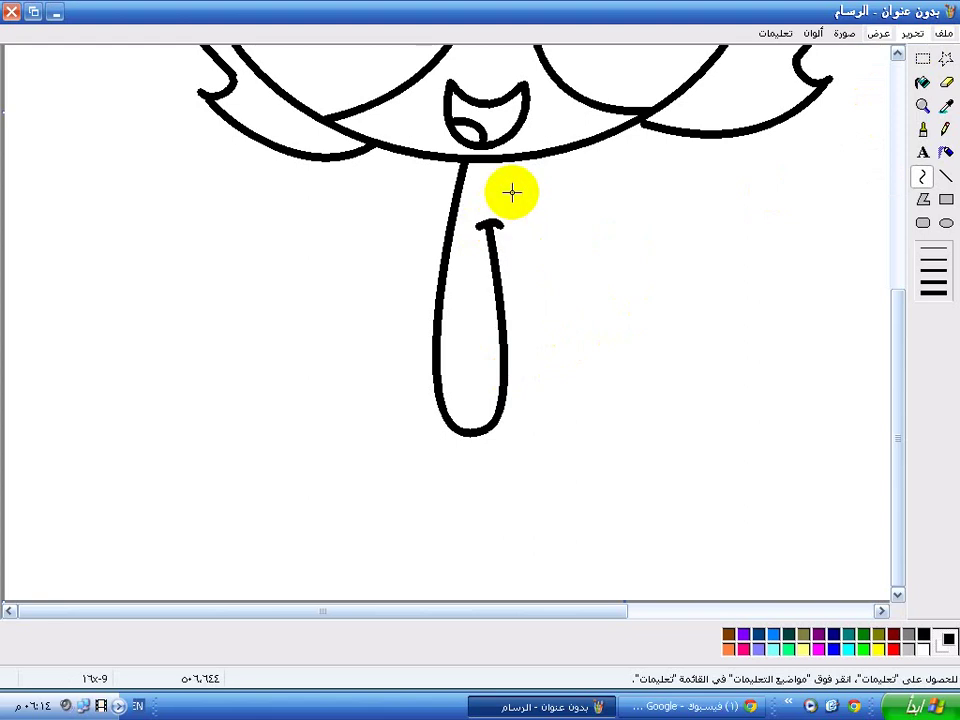
pyautogui.moveTo(509, 157); pyautogui.dragTo(556, 366)
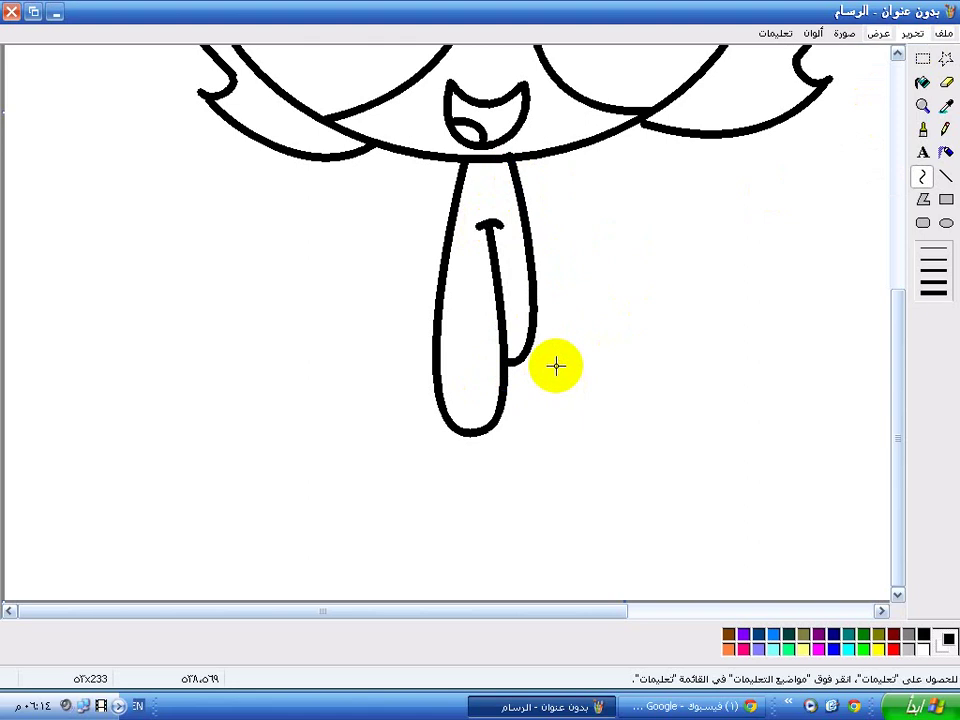
# Shorten the canvas so its lower edge sits just below the front foot
pyautogui.scroll(2, 439, 229)
pyautogui.scroll(-2, 439, 229)
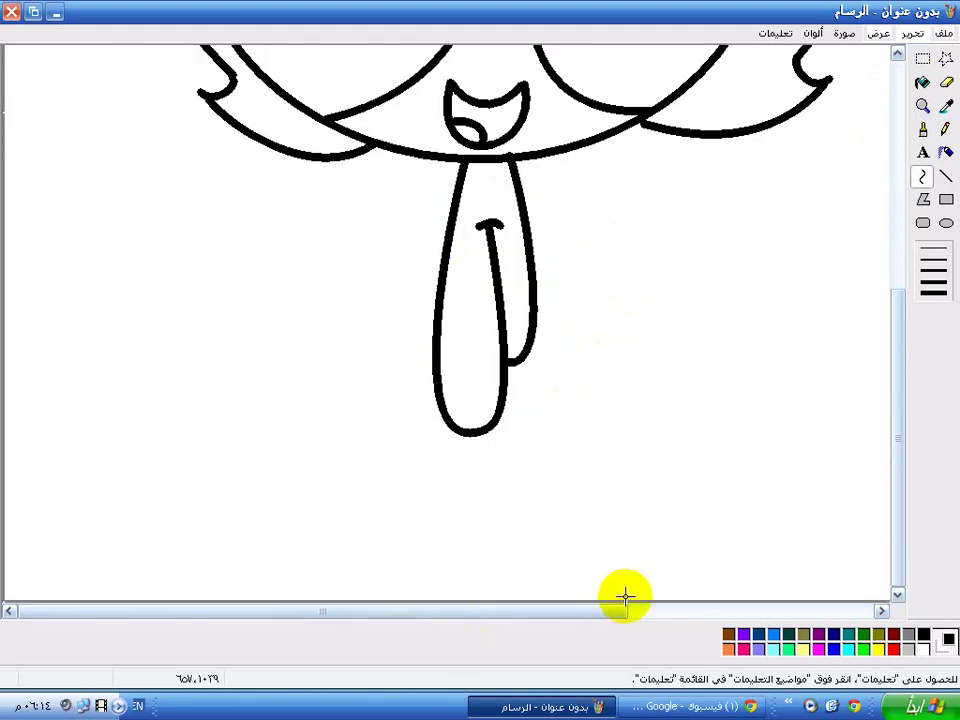
pyautogui.moveTo(624, 600); pyautogui.dragTo(549, 470)
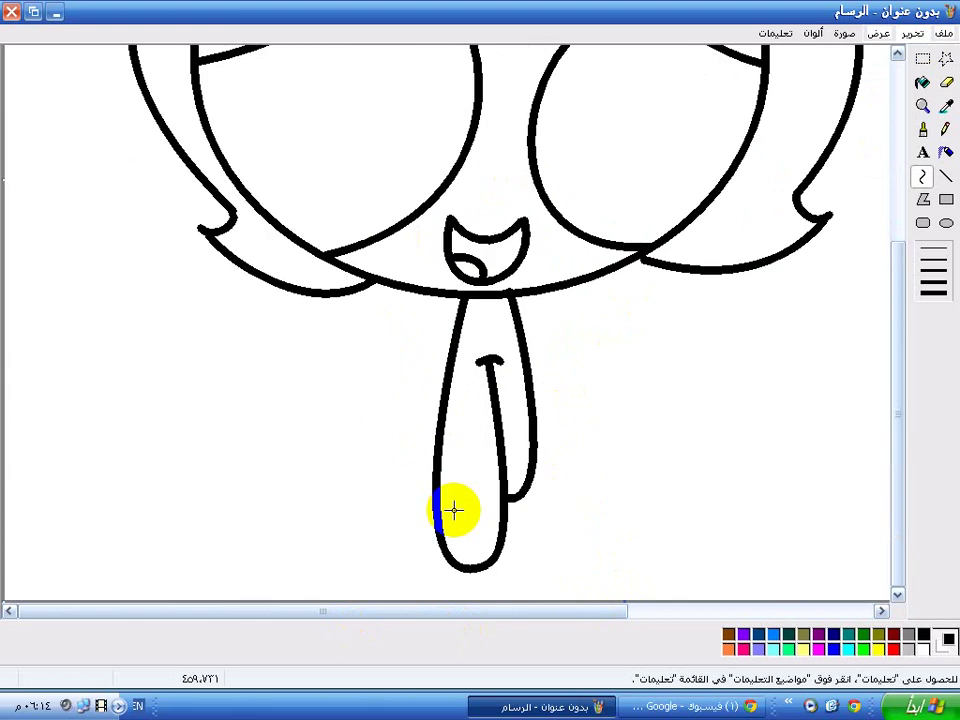
# Draw a sock line across the front leg and a curved shoe opening beneath it
pyautogui.moveTo(437, 502); pyautogui.dragTo(503, 510)
pyautogui.moveTo(444, 521)
pyautogui.mouseDown()
pyautogui.moveTo(489, 521)
pyautogui.moveTo(459, 519)
pyautogui.moveTo(497, 544)
pyautogui.moveTo(454, 525)
pyautogui.moveTo(467, 561)
pyautogui.moveTo(470, 545)
pyautogui.mouseUp()
# Try adding sock and shoe curves to the rear foot, and undo them with the front shoe's last curve
pyautogui.moveTo(506, 500)
pyautogui.mouseDown()
pyautogui.moveTo(487, 519)
pyautogui.moveTo(490, 545)
pyautogui.moveTo(503, 440)
pyautogui.moveTo(527, 466)
pyautogui.moveTo(517, 462)
pyautogui.moveTo(511, 507)
pyautogui.moveTo(527, 480)
pyautogui.mouseUp()
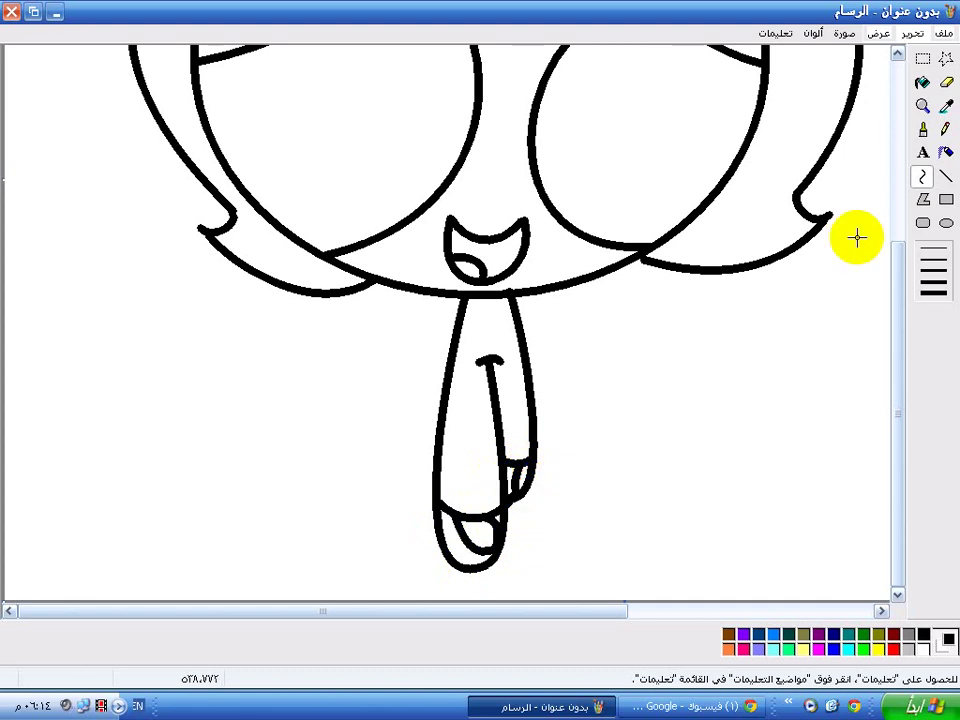
pyautogui.click(912, 34)
pyautogui.click(905, 52)
pyautogui.click(912, 34)
pyautogui.click(911, 52)
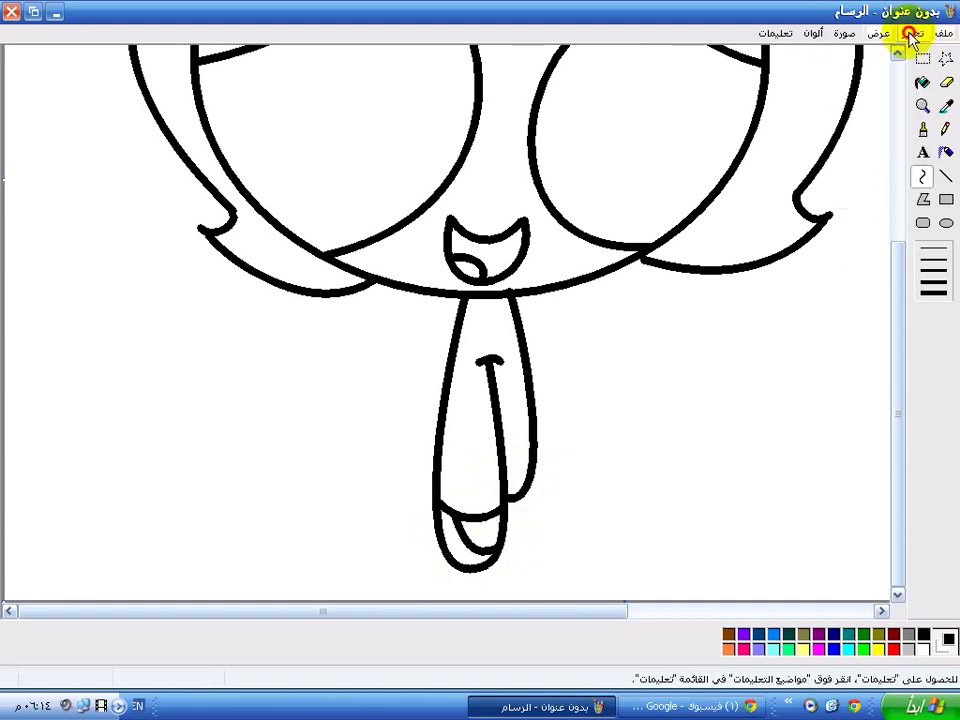
pyautogui.click(908, 38)
pyautogui.click(914, 38)
# Redraw the sock and shoe curves on the rear foot, and add three curved stripes across the upper body below the chin
pyautogui.moveTo(436, 515)
pyautogui.mouseDown()
pyautogui.moveTo(426, 540)
pyautogui.moveTo(476, 553)
pyautogui.moveTo(450, 514)
pyautogui.moveTo(500, 515)
pyautogui.moveTo(461, 561)
pyautogui.moveTo(497, 561)
pyautogui.moveTo(527, 502)
pyautogui.moveTo(508, 461)
pyautogui.moveTo(521, 463)
pyautogui.moveTo(512, 488)
pyautogui.mouseUp()
pyautogui.moveTo(495, 365); pyautogui.dragTo(476, 343)
pyautogui.moveTo(440, 293); pyautogui.dragTo(482, 320)
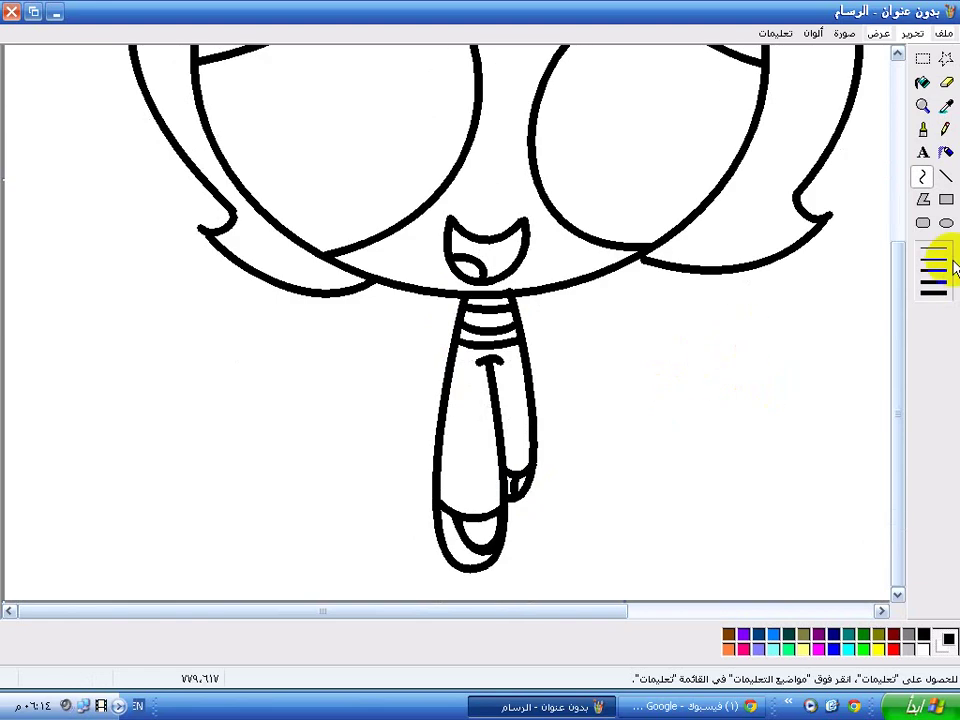
# Set the Ellipse tool to draw outlined shapes with a fill
pyautogui.click(945, 222)
pyautogui.click(933, 270)
# Try placing a white-filled circle over the chin just left of the neck, and undo it
pyautogui.moveTo(522, 344); pyautogui.dragTo(545, 358)
pyautogui.moveTo(390, 282); pyautogui.dragTo(488, 328)
pyautogui.moveTo(470, 312); pyautogui.dragTo(495, 335)
pyautogui.press('Escape')
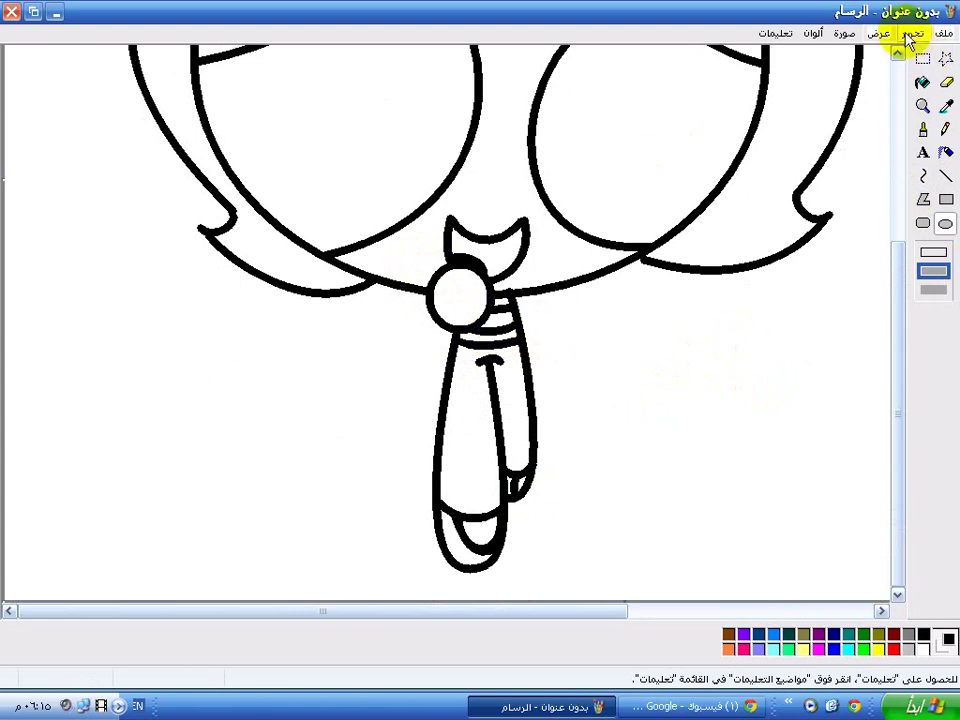
pyautogui.click(911, 35)
pyautogui.click(898, 54)
# Draw two white-filled, black-outlined circles over the chin line, one on each side of the neck
pyautogui.moveTo(407, 259); pyautogui.dragTo(472, 328)
pyautogui.moveTo(458, 308); pyautogui.dragTo(482, 333)
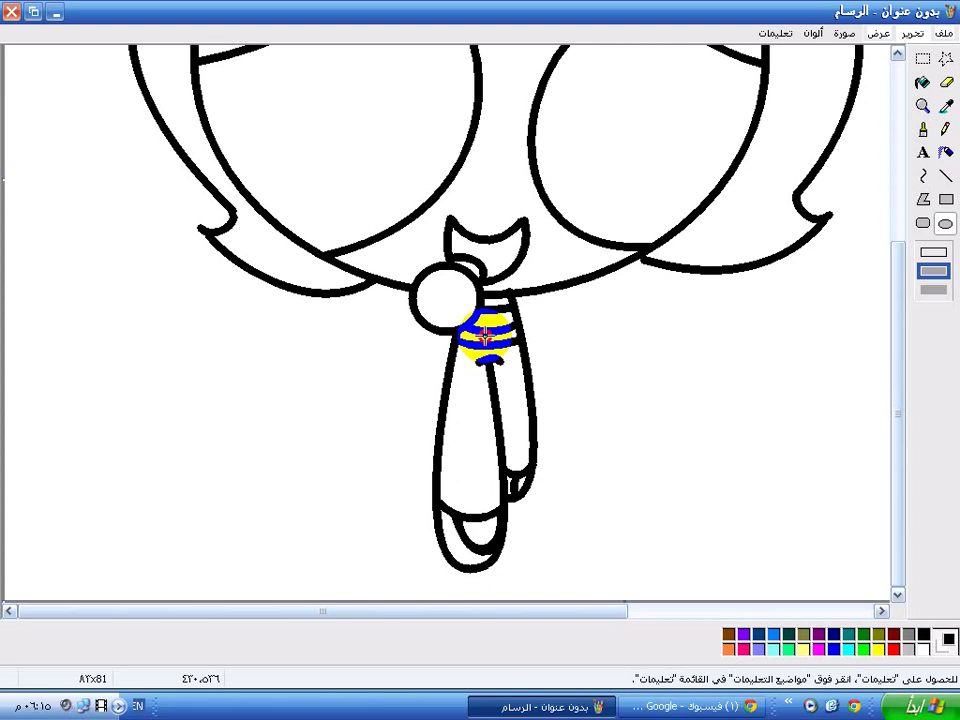
pyautogui.moveTo(507, 263); pyautogui.dragTo(573, 331)
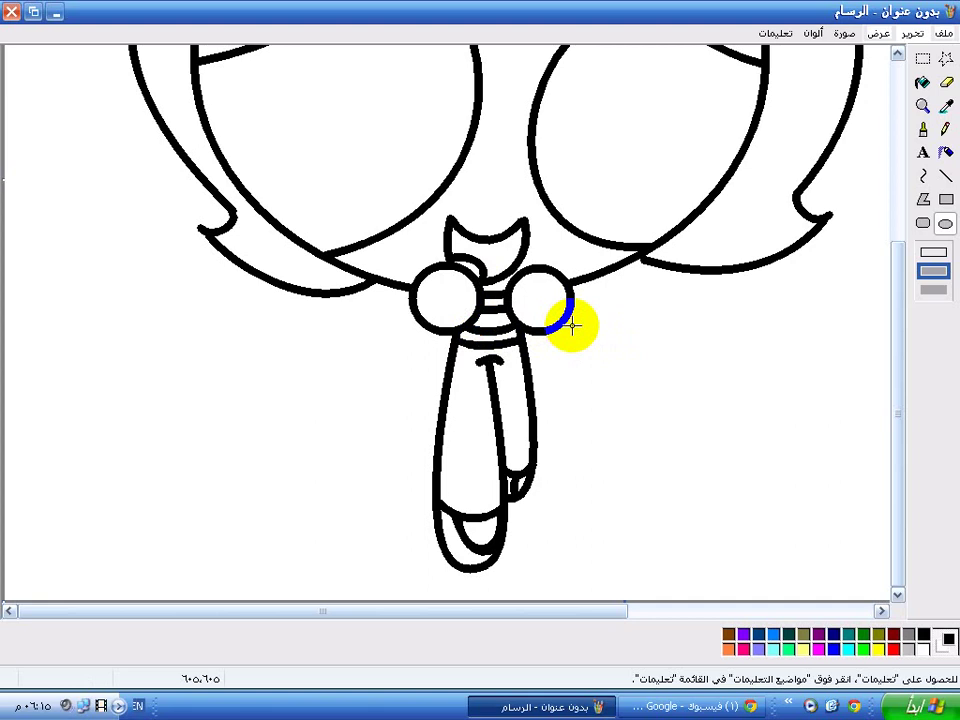
pyautogui.click(700, 706)
pyautogui.click(545, 706)
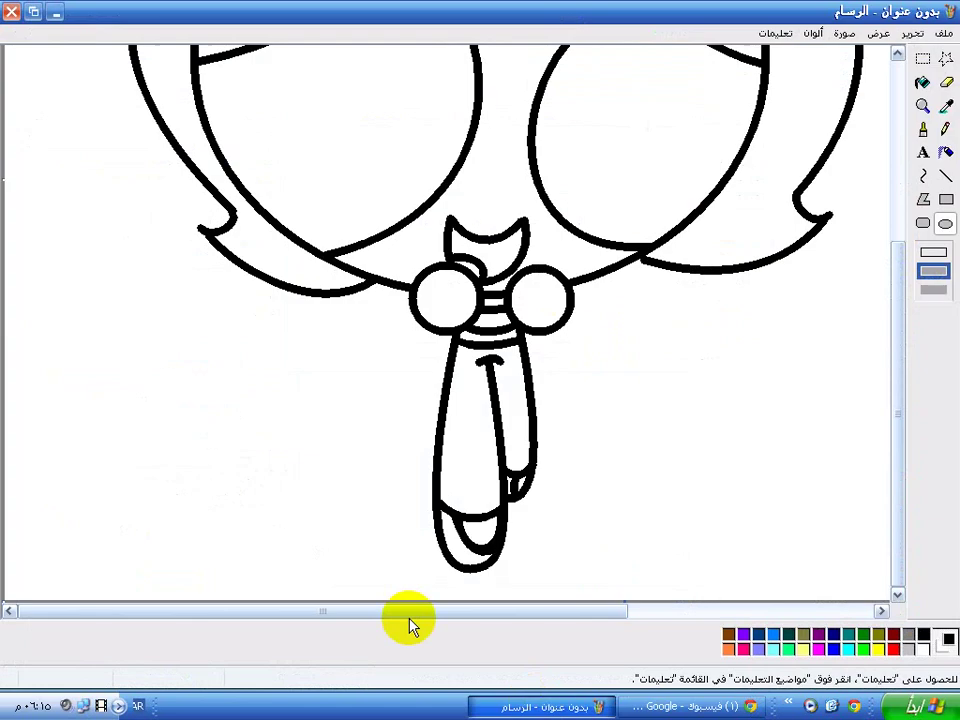
pyautogui.hotkey('alt', 'shift')
# Draw oval pupils in both eyes, about 89 by 99 pixels in the right eye and about 107 by 116 in the left
pyautogui.scroll(3, 904, 272)
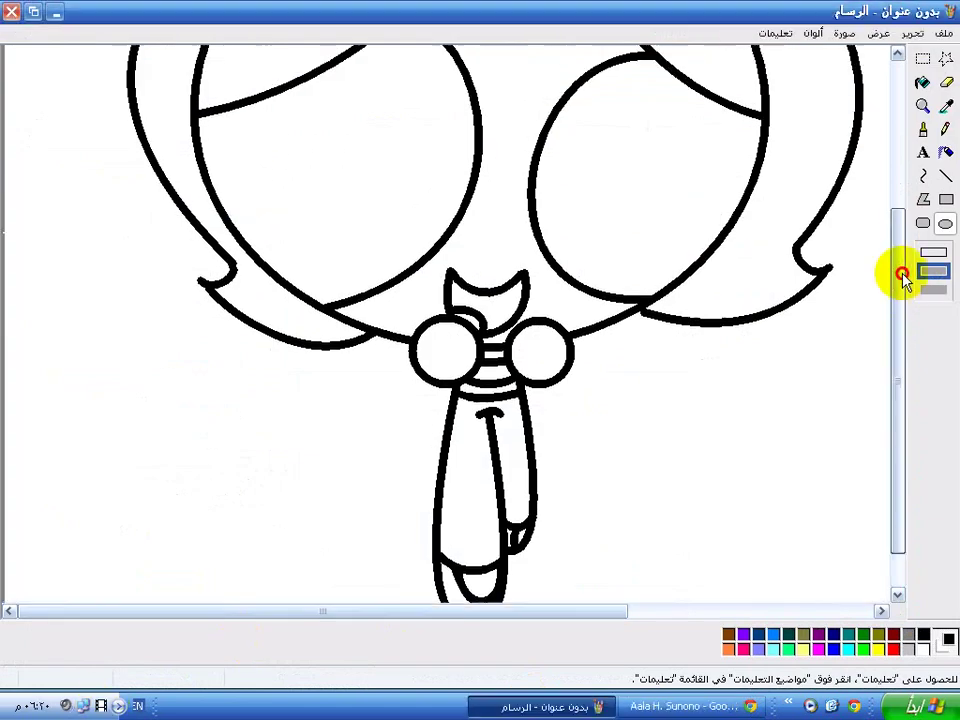
pyautogui.moveTo(590, 160)
pyautogui.mouseDown()
pyautogui.moveTo(679, 251)
pyautogui.moveTo(671, 251)
pyautogui.mouseUp()
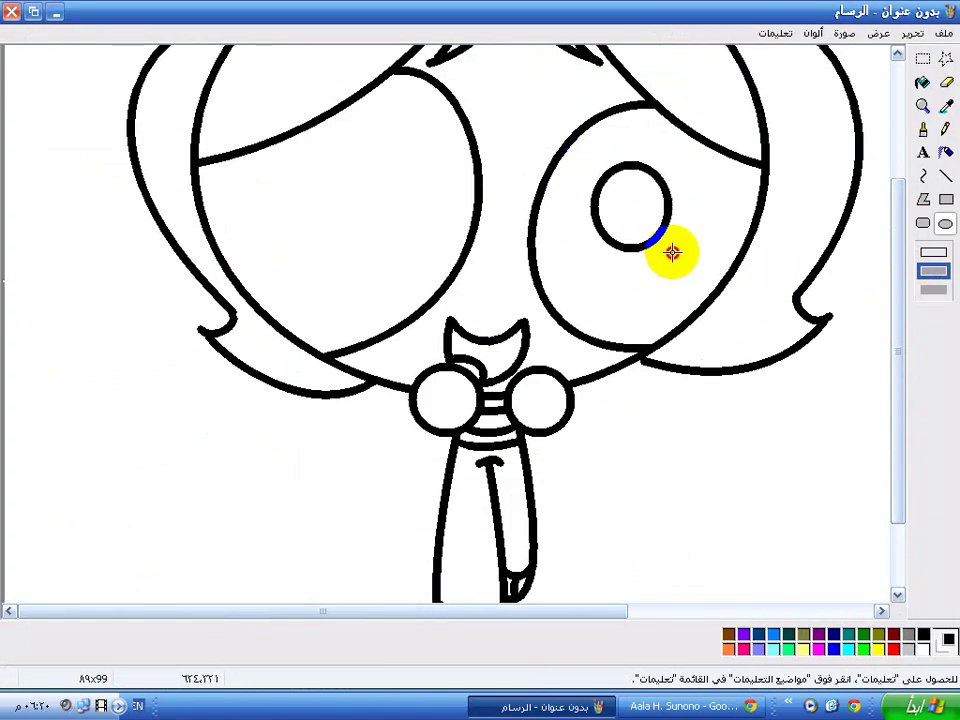
pyautogui.moveTo(353, 141); pyautogui.dragTo(453, 248)
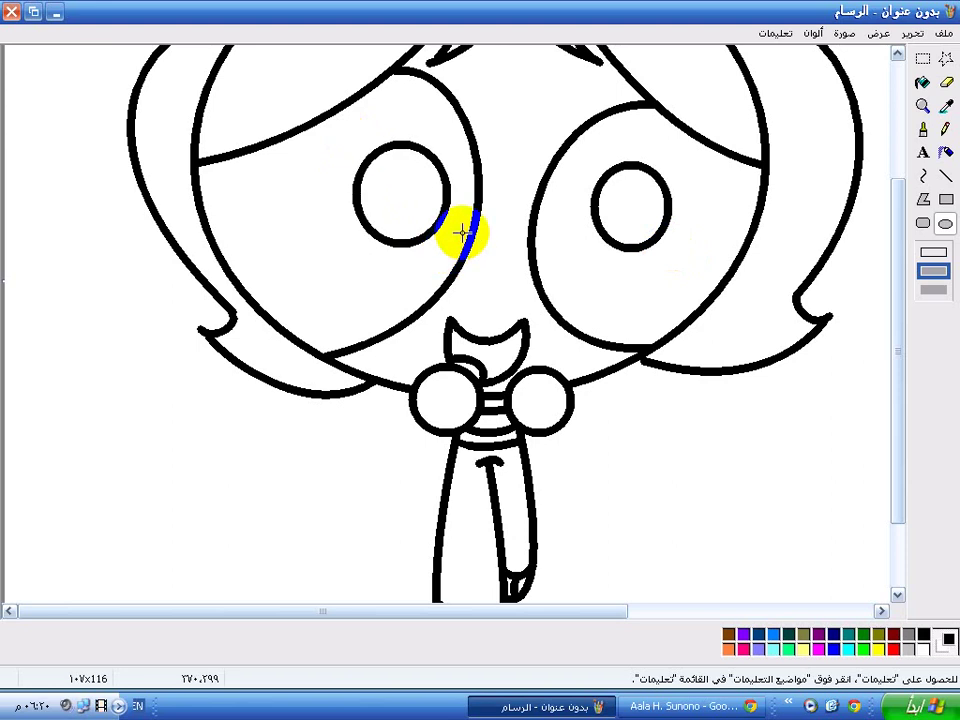
# Draw a thick black curve in the left eye, bulging around the pupil from the fringe line to the eye's inner edge
pyautogui.click(922, 177)
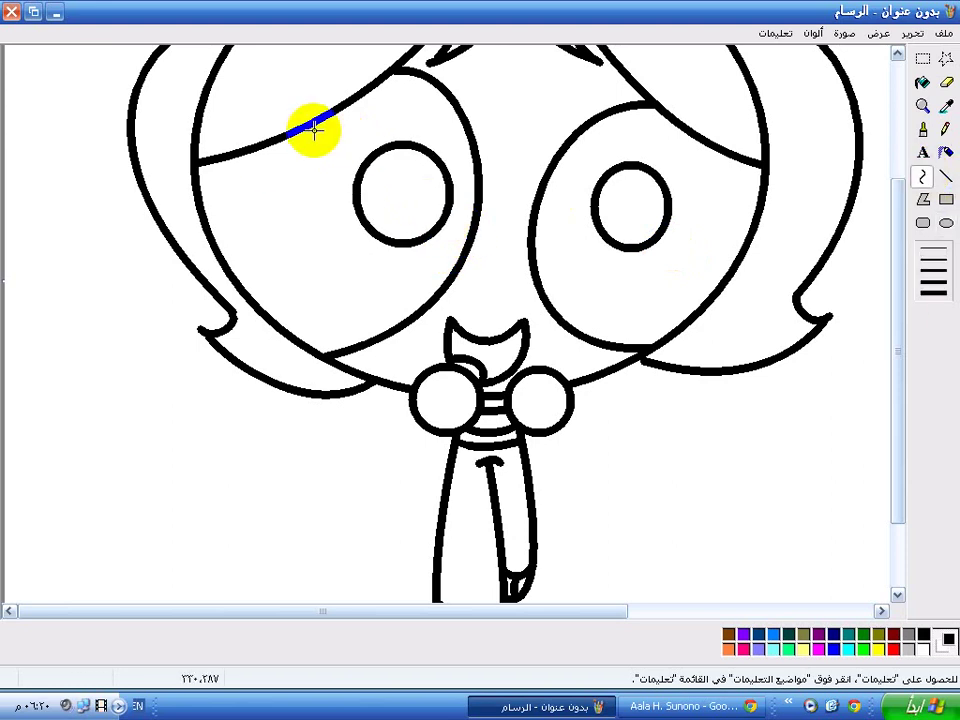
pyautogui.moveTo(310, 124); pyautogui.dragTo(229, 197)
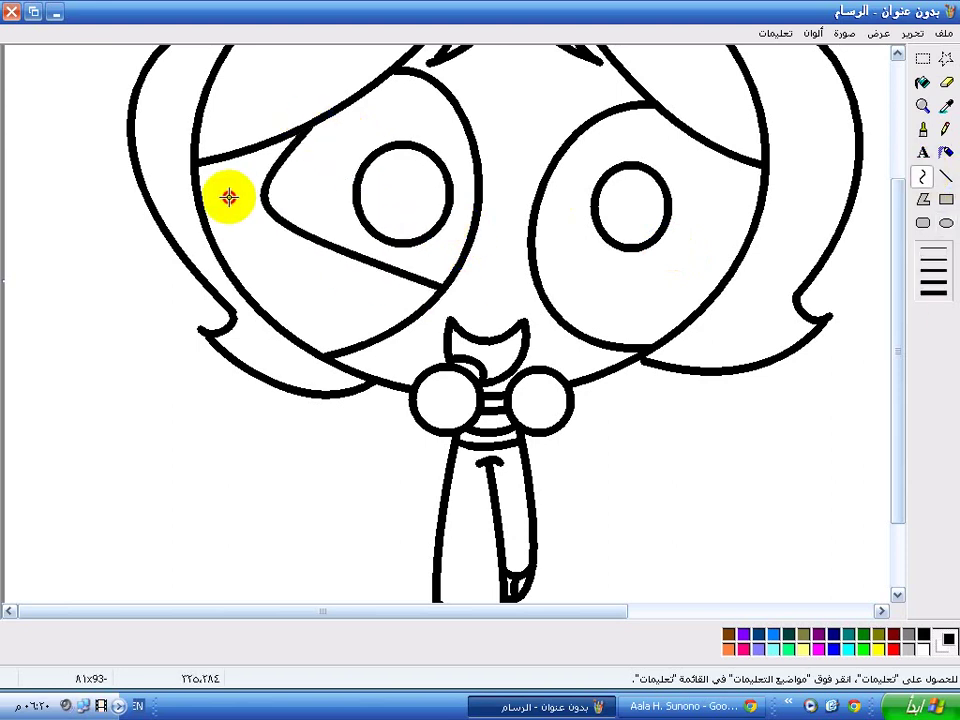
pyautogui.click(229, 197)
pyautogui.moveTo(319, 352); pyautogui.dragTo(333, 376)
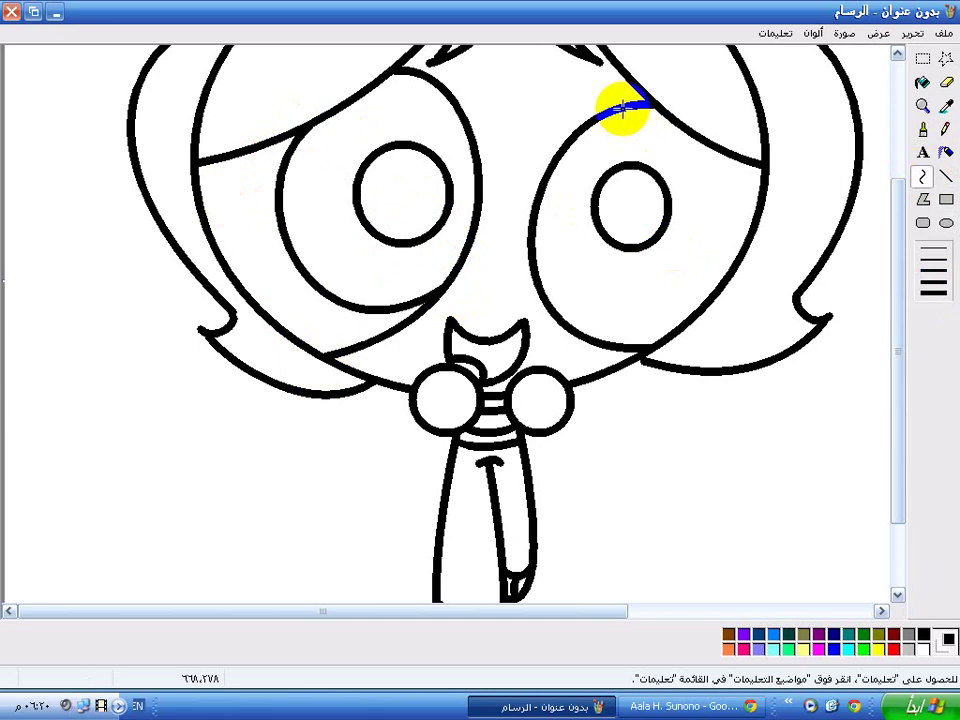
# Try drawing an iris curve in the right eye starting from the top of the eye outline, and undo it
pyautogui.moveTo(619, 105); pyautogui.dragTo(620, 128)
pyautogui.moveTo(568, 232); pyautogui.dragTo(733, 327)
pyautogui.click(926, 30)
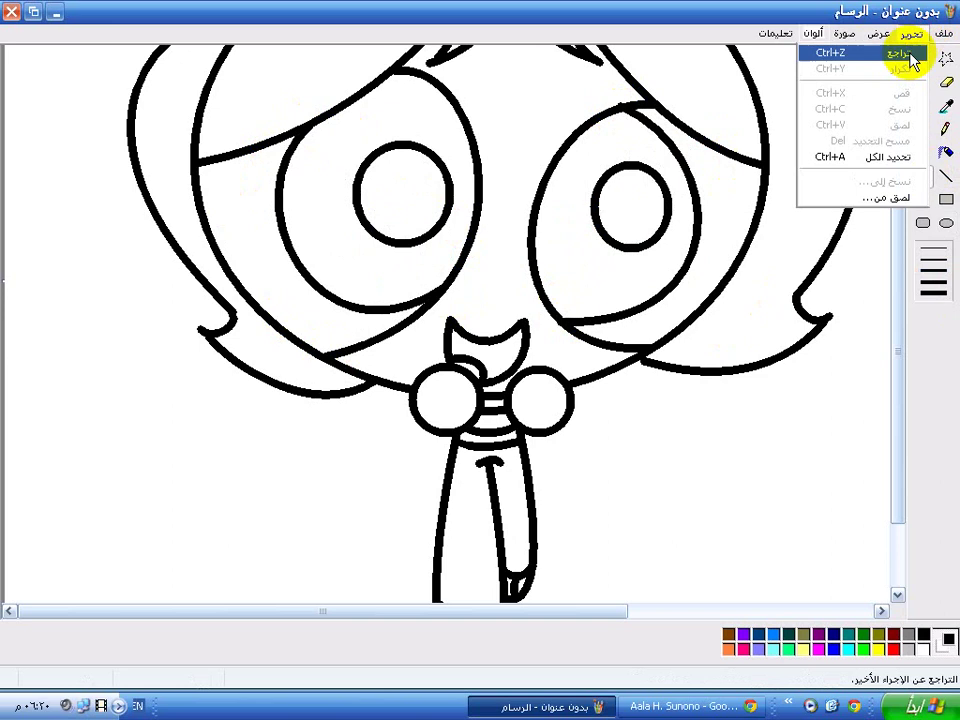
pyautogui.click(900, 57)
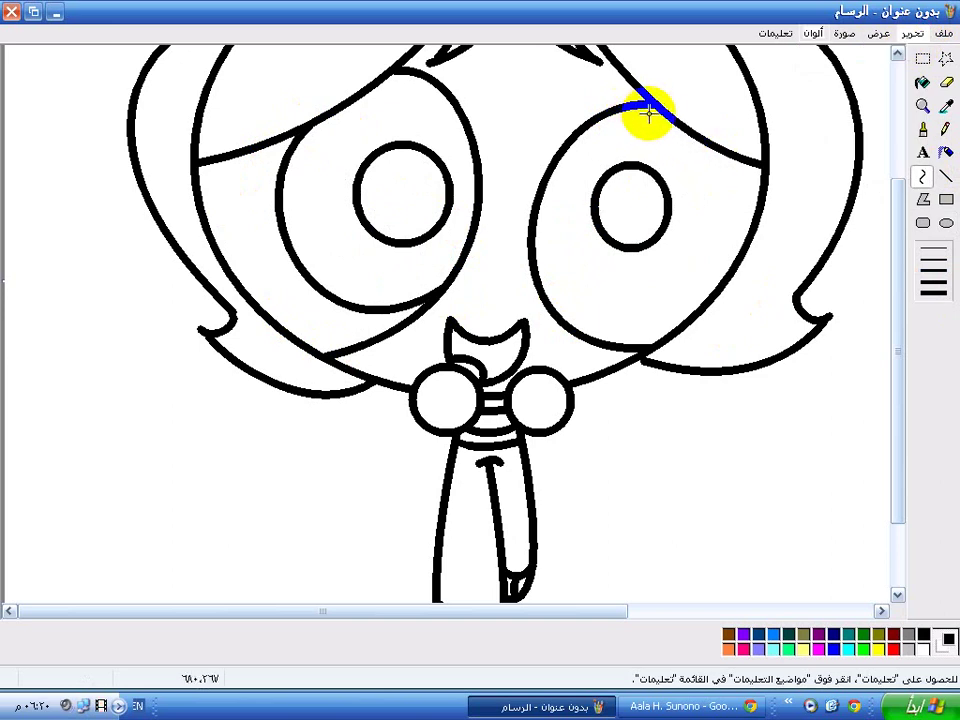
# Draw a thick black iris curve in the right eye, from the fringe line around the pupil to the eye's lower inner edge
pyautogui.moveTo(699, 137)
pyautogui.mouseDown()
pyautogui.moveTo(634, 272)
pyautogui.moveTo(553, 303)
pyautogui.moveTo(724, 257)
pyautogui.moveTo(729, 234)
pyautogui.moveTo(649, 343)
pyautogui.moveTo(664, 338)
pyautogui.mouseUp()
# Draw a curve in the thinnest line width and pink just inside the outer edge of each eye, from the fringe to the lower lid
pyautogui.click(932, 274)
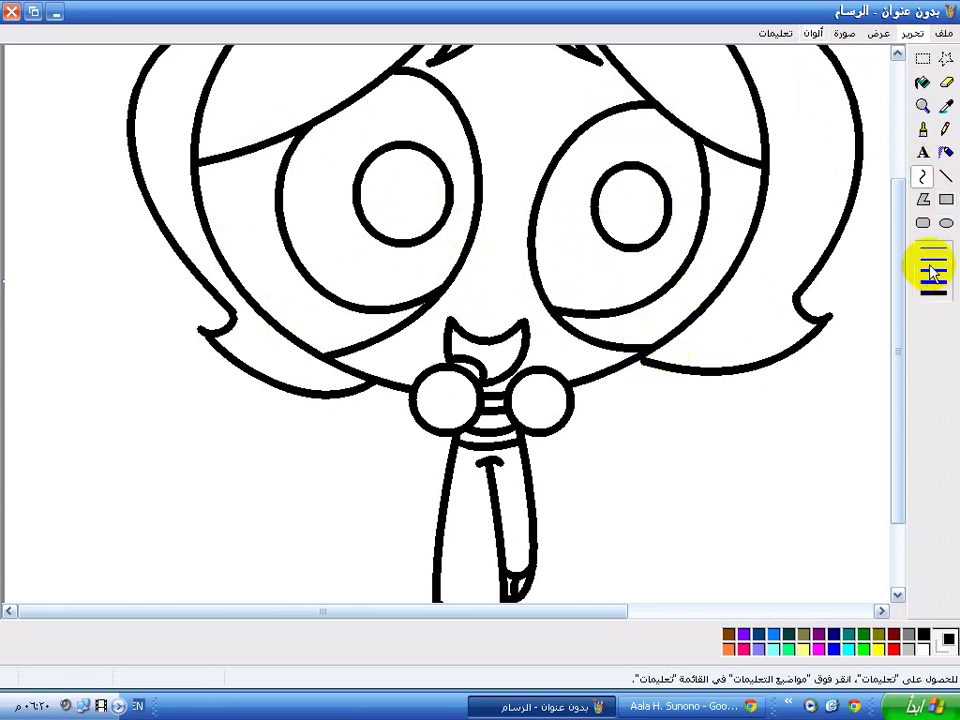
pyautogui.click(930, 250)
pyautogui.click(743, 648)
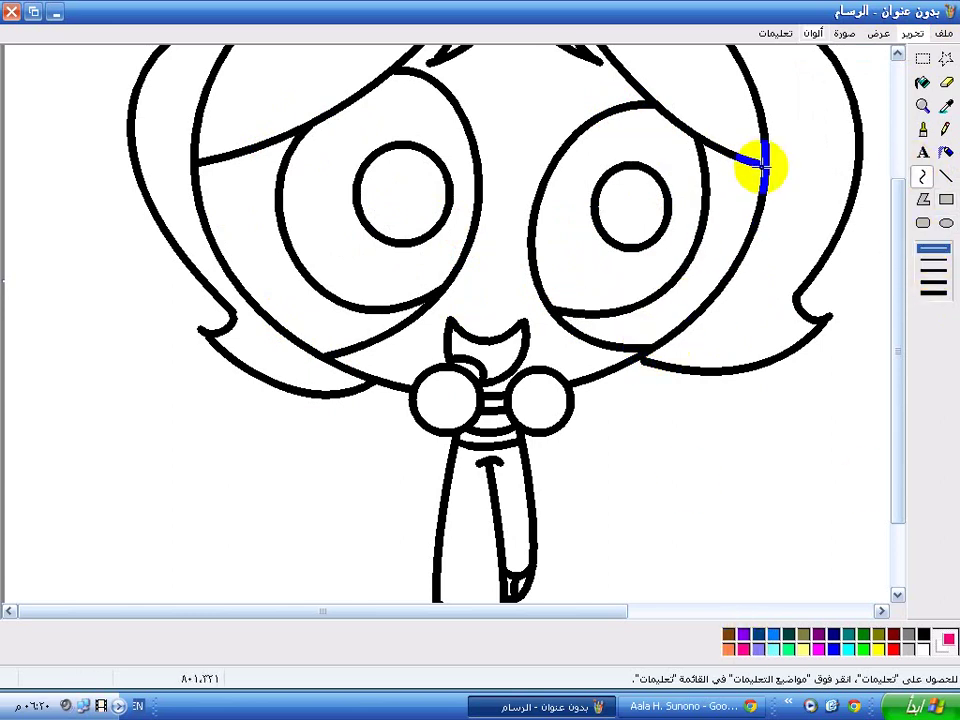
pyautogui.moveTo(760, 168); pyautogui.dragTo(635, 343)
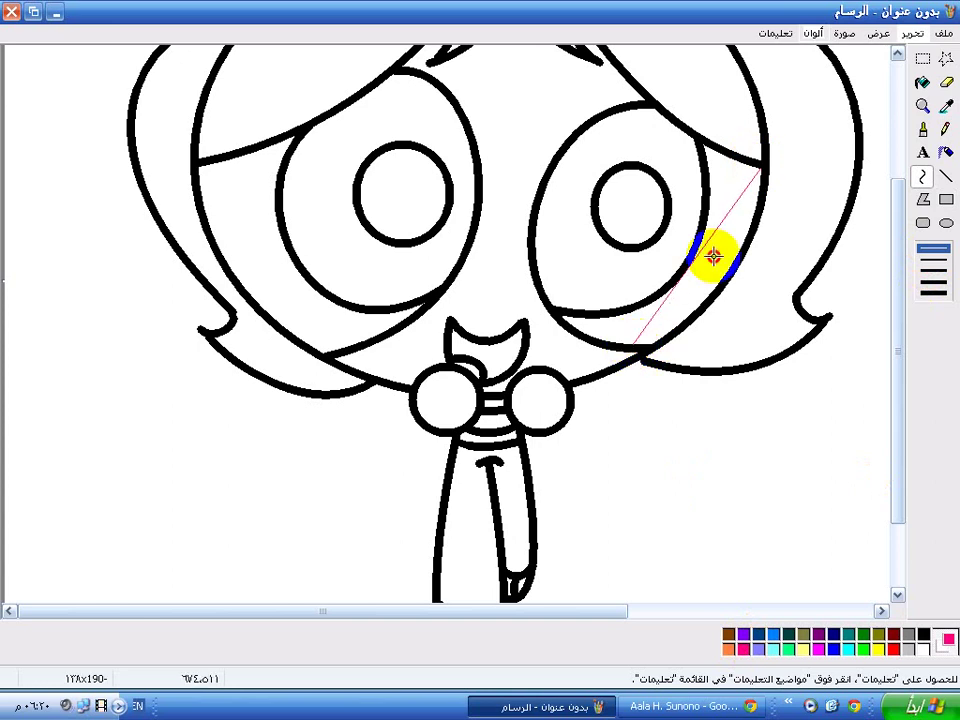
pyautogui.moveTo(725, 241); pyautogui.dragTo(681, 326)
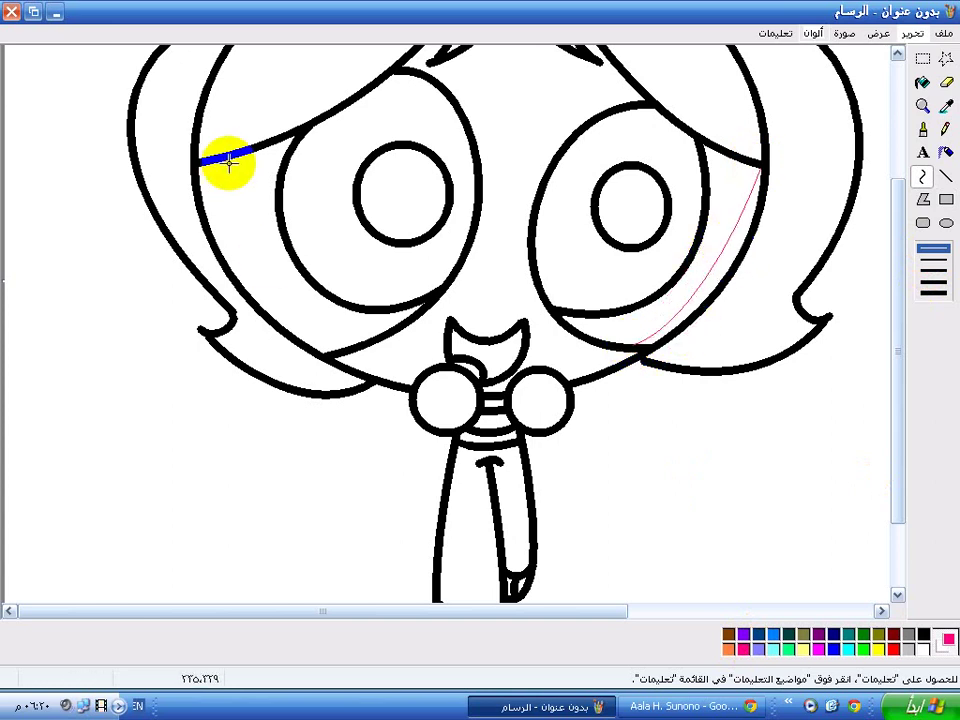
pyautogui.moveTo(220, 158); pyautogui.dragTo(361, 342)
pyautogui.moveTo(198, 220); pyautogui.dragTo(221, 273)
# Fill the areas between the black iris curves and the thin pink curves in both eyes with pink
pyautogui.click(921, 83)
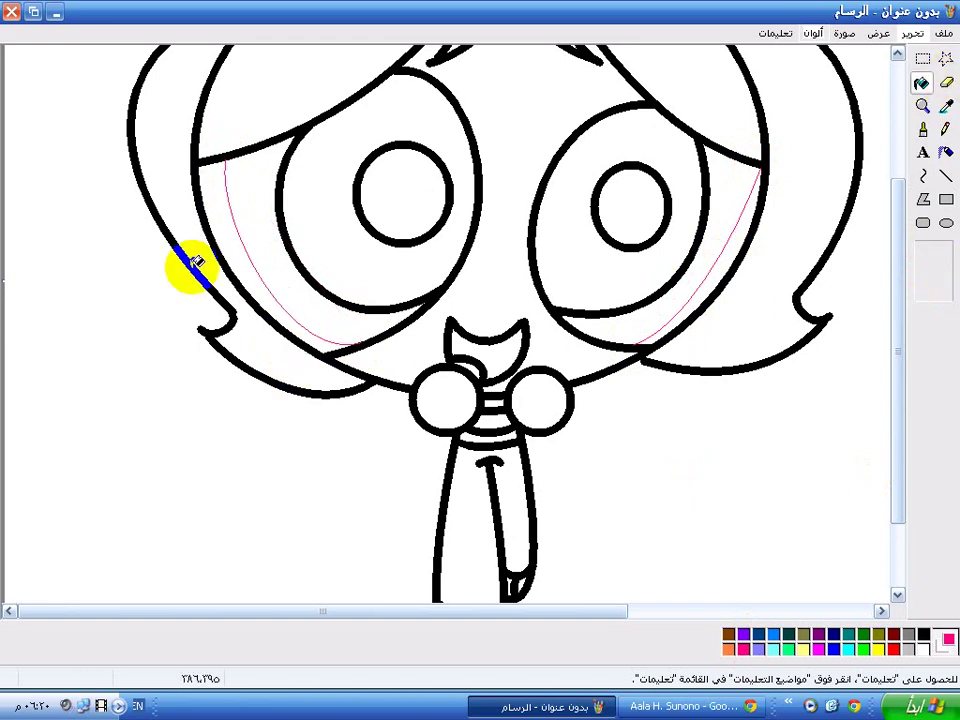
pyautogui.click(268, 180)
pyautogui.click(684, 285)
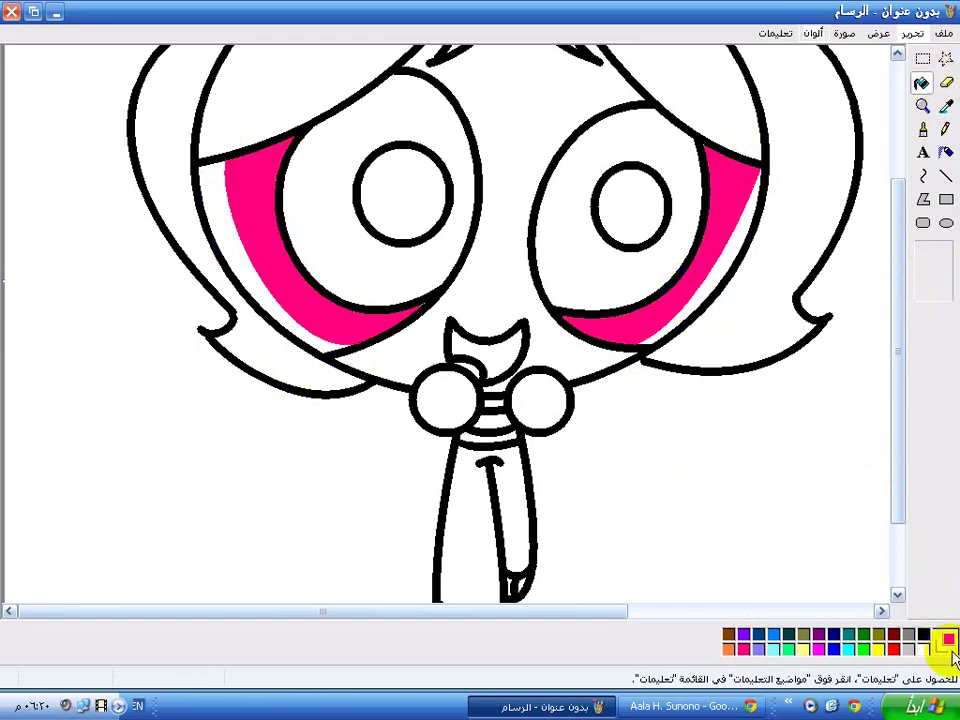
# Fill the inner area around the ovals in both eyes with black, and fill the right eye's oval black too
pyautogui.click(923, 635)
pyautogui.click(545, 283)
pyautogui.click(320, 200)
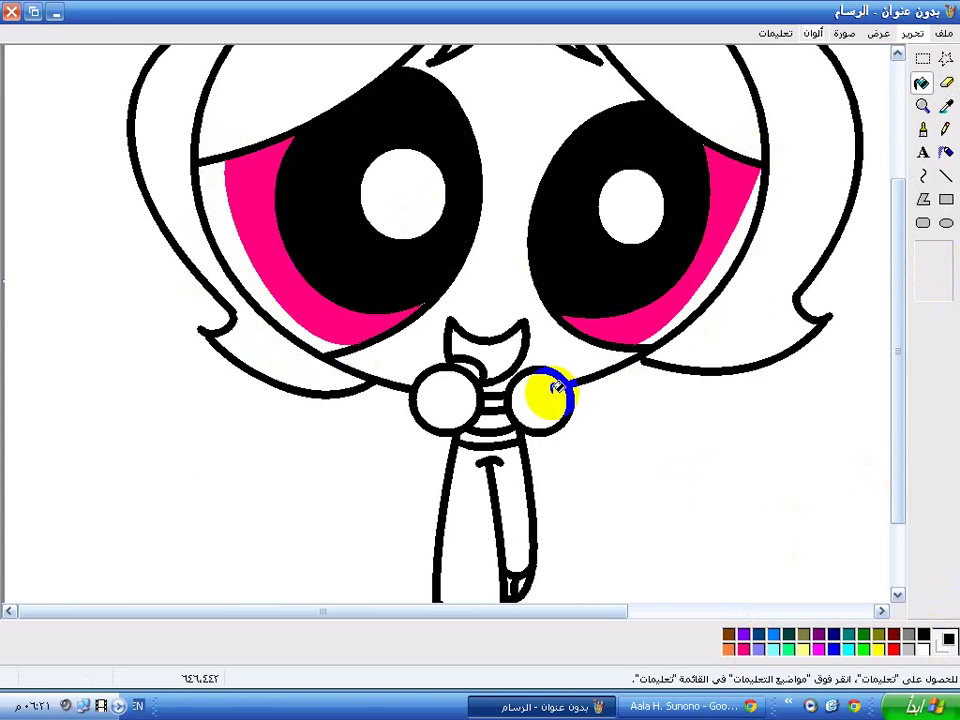
pyautogui.click(630, 205)
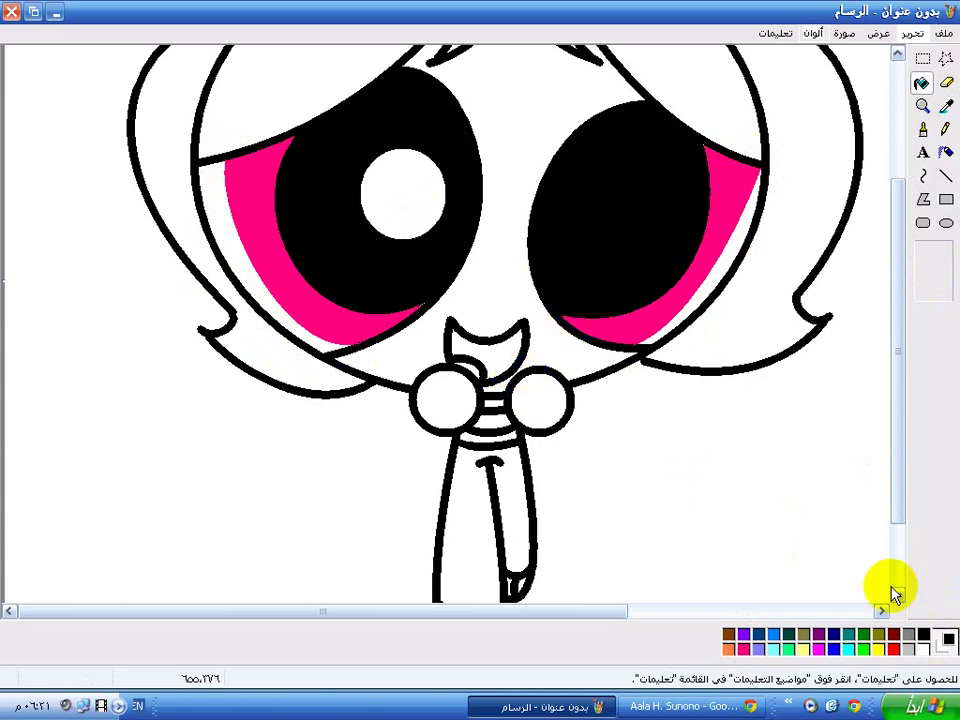
# Draw a solid white ellipse about 96 by 94 pixels in the right eye's black area, near its inner edge
pyautogui.click(945, 223)
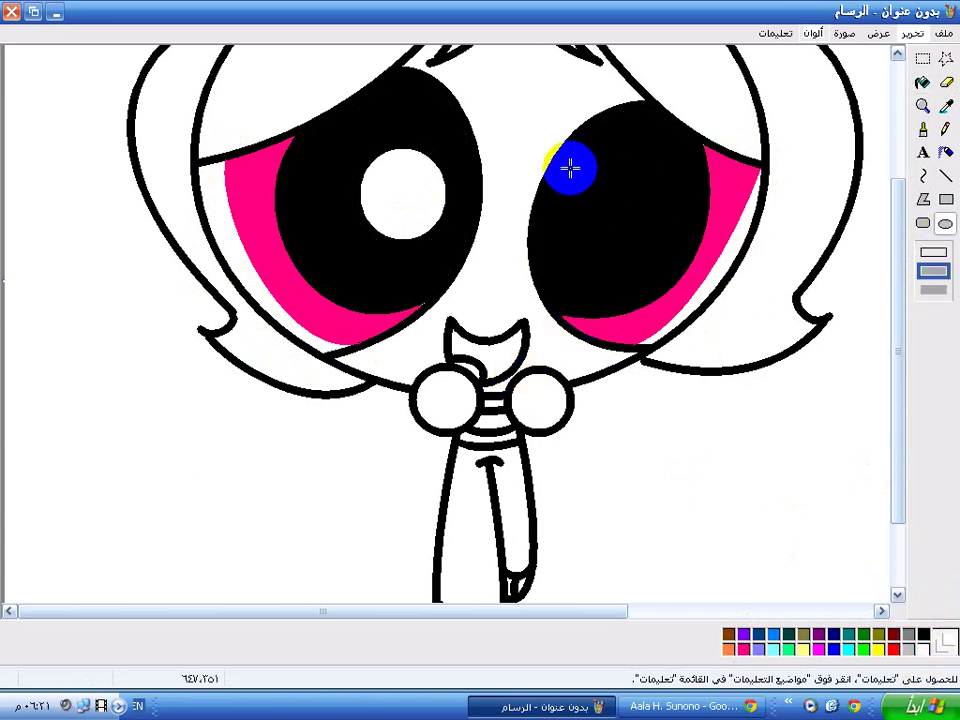
pyautogui.moveTo(555, 166); pyautogui.dragTo(640, 252)
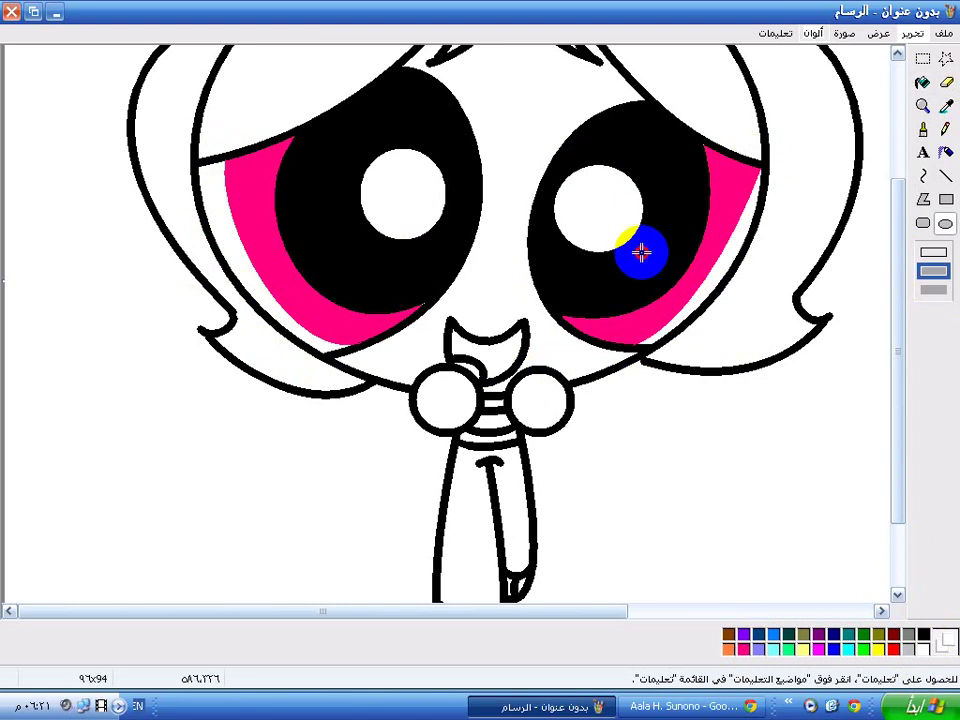
pyautogui.click(933, 252)
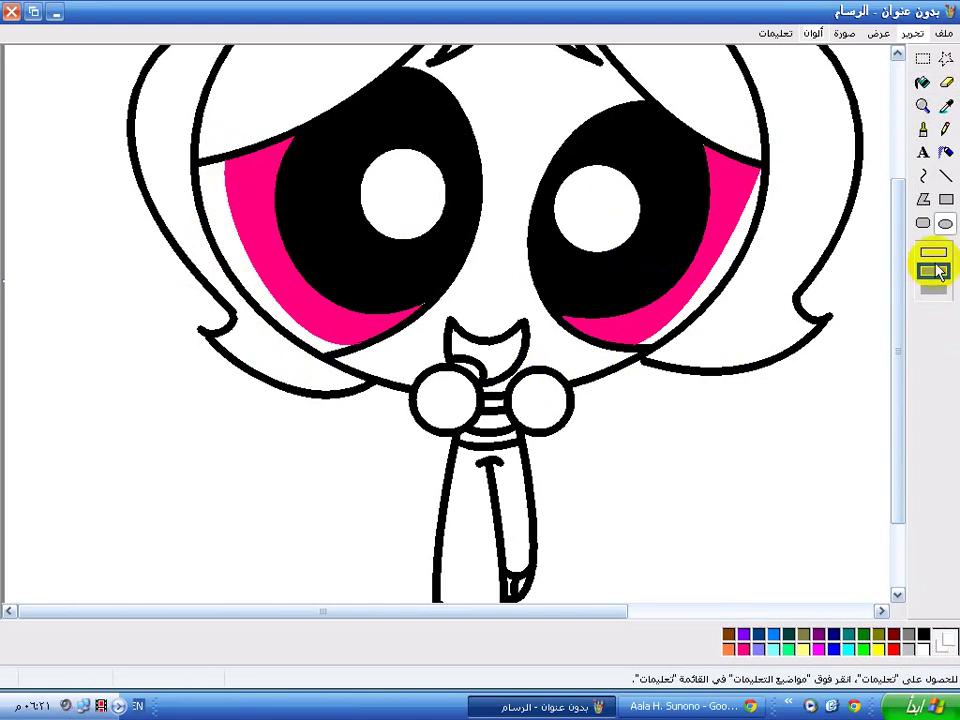
# Fill the fringe hair, both pigtails and the two narrow bands across the upper body with pink
pyautogui.click(922, 83)
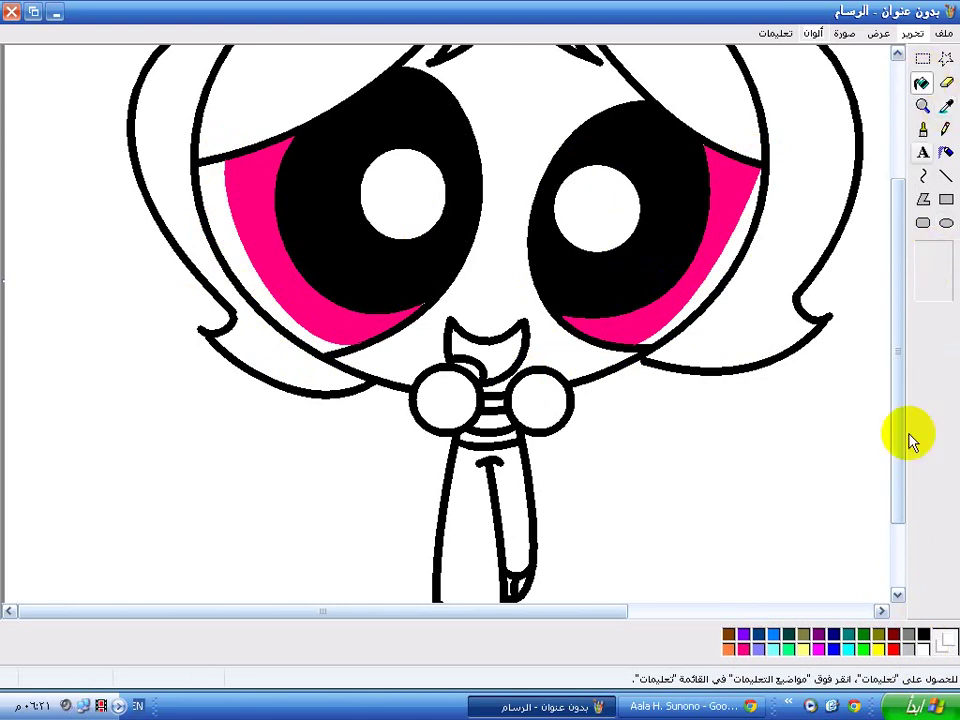
pyautogui.click(741, 648)
pyautogui.click(199, 253)
pyautogui.click(242, 146)
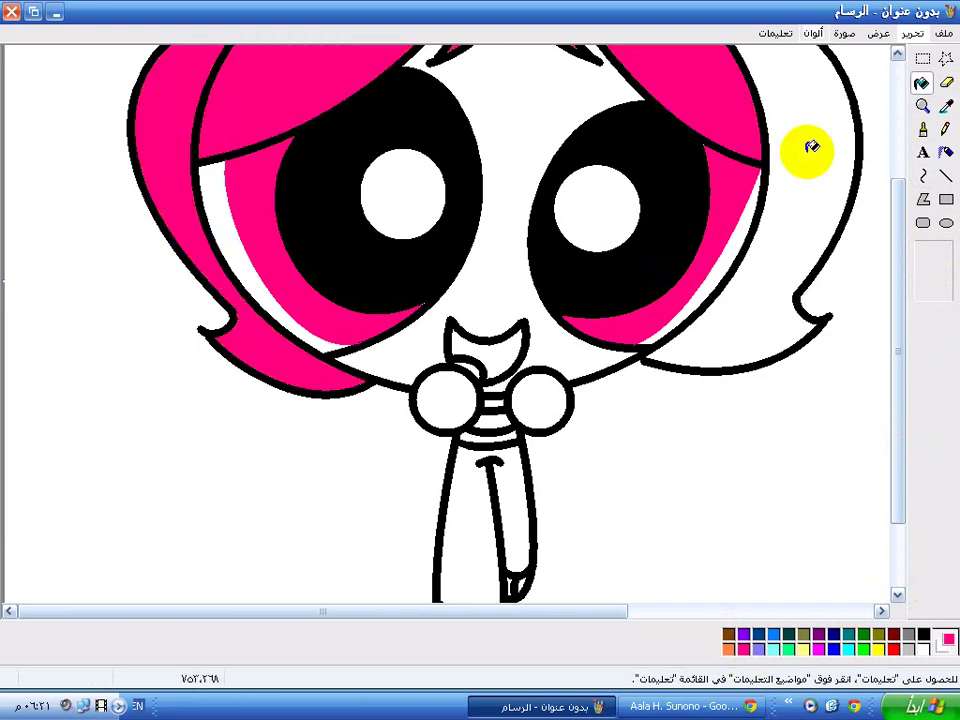
pyautogui.click(750, 150)
pyautogui.click(487, 436)
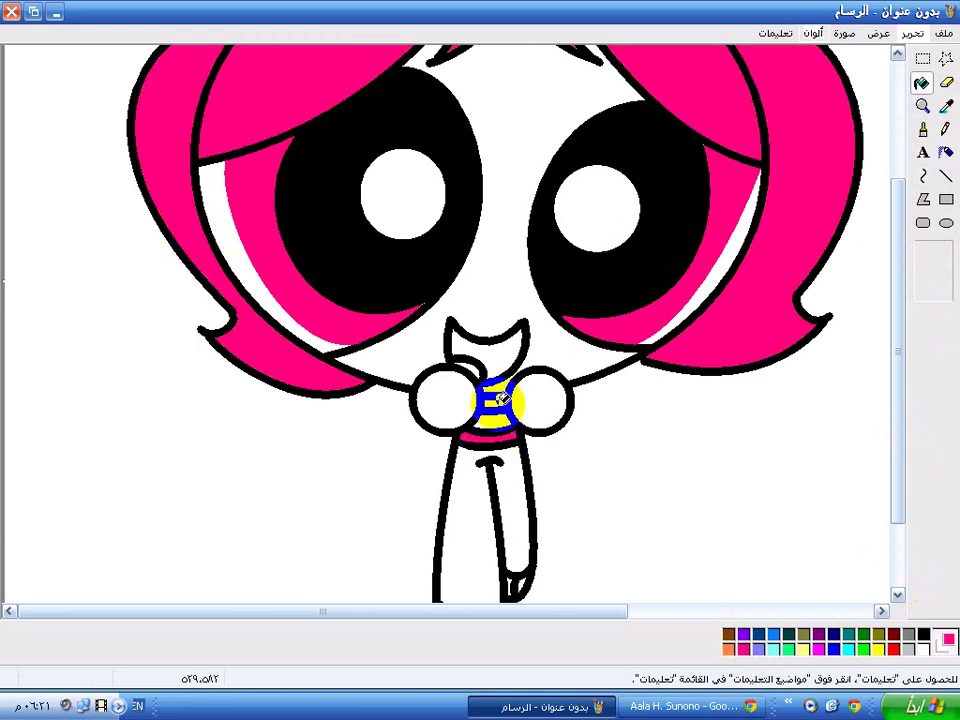
pyautogui.click(492, 402)
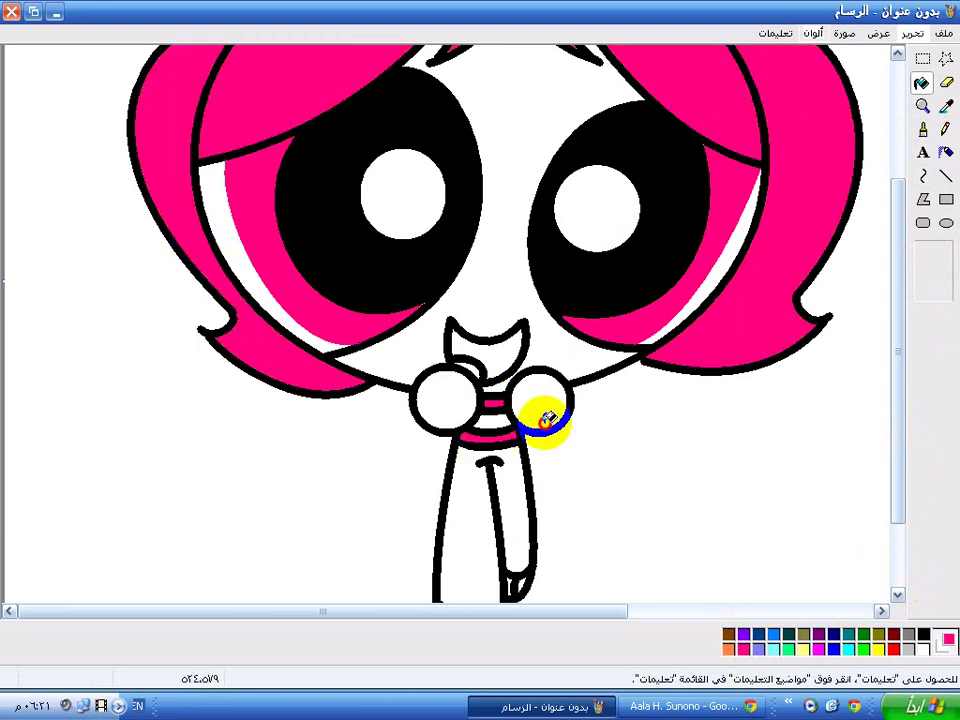
# Fill the shoes around their openings and the body area between the pink bands with black
pyautogui.moveTo(898, 480); pyautogui.dragTo(911, 656)
pyautogui.click(923, 634)
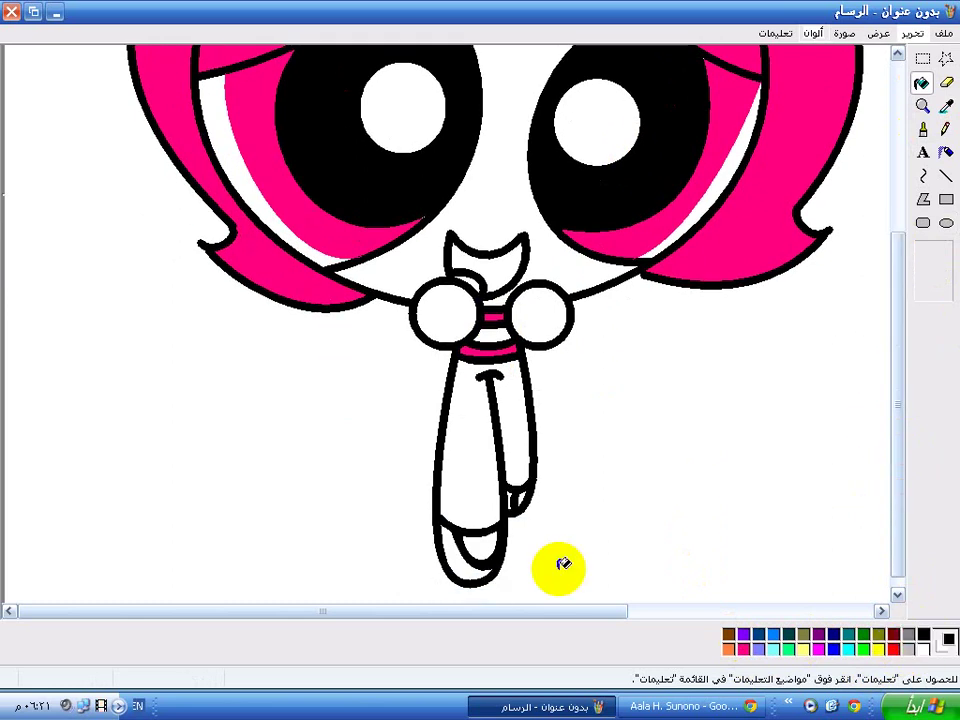
pyautogui.click(513, 492)
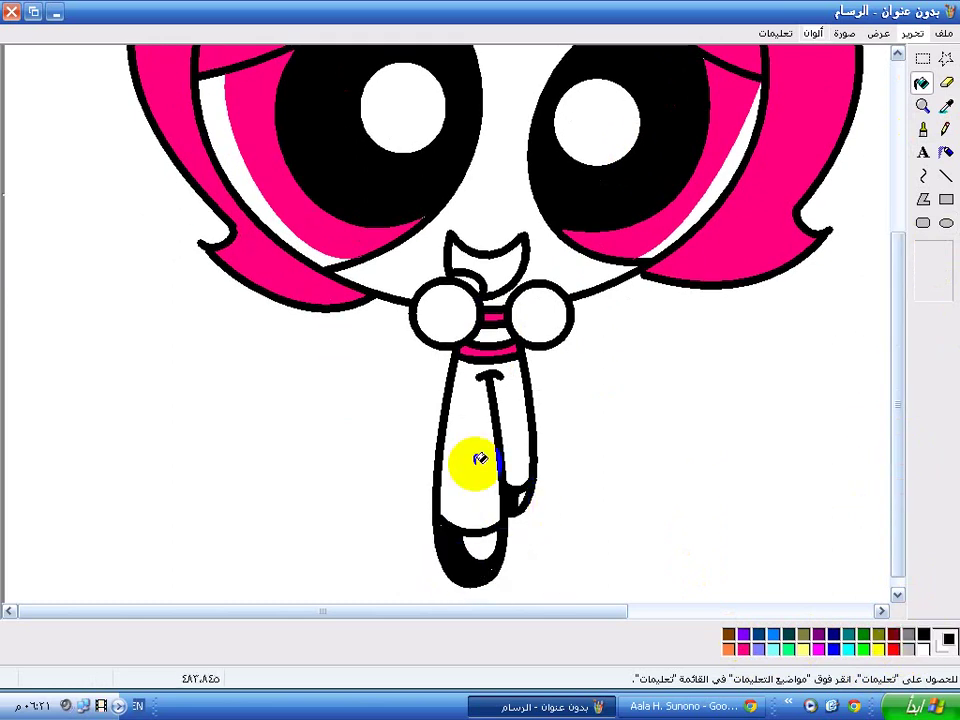
# Fill the open mouth above the tongue with red, undoing the first fill and applying it again
pyautogui.scroll(3, 520, 400)
pyautogui.scroll(3, 540, 403)
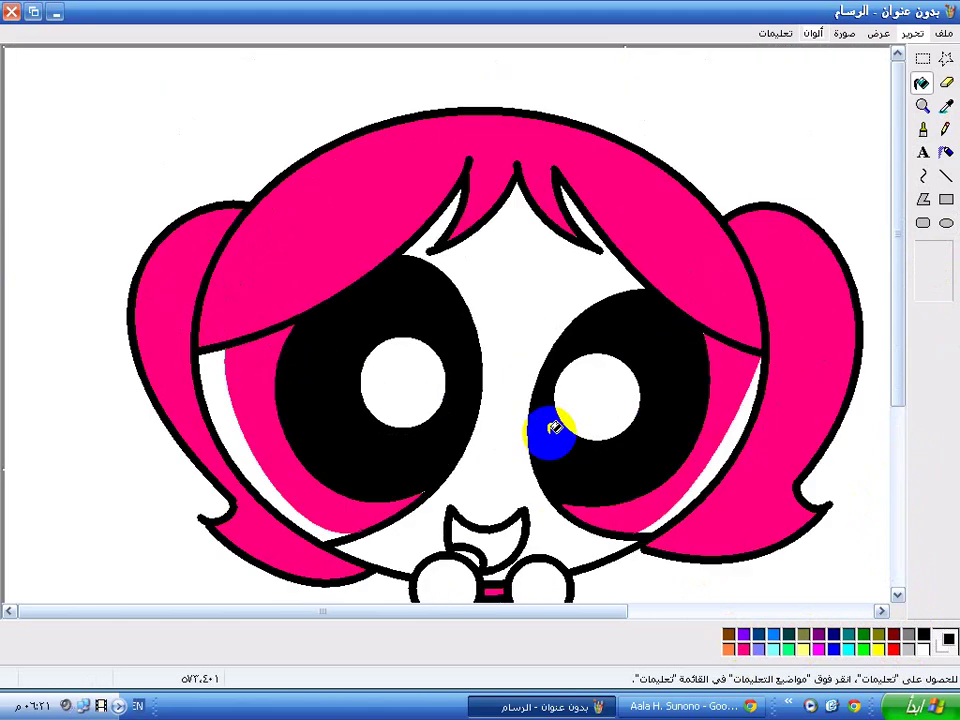
pyautogui.click(893, 649)
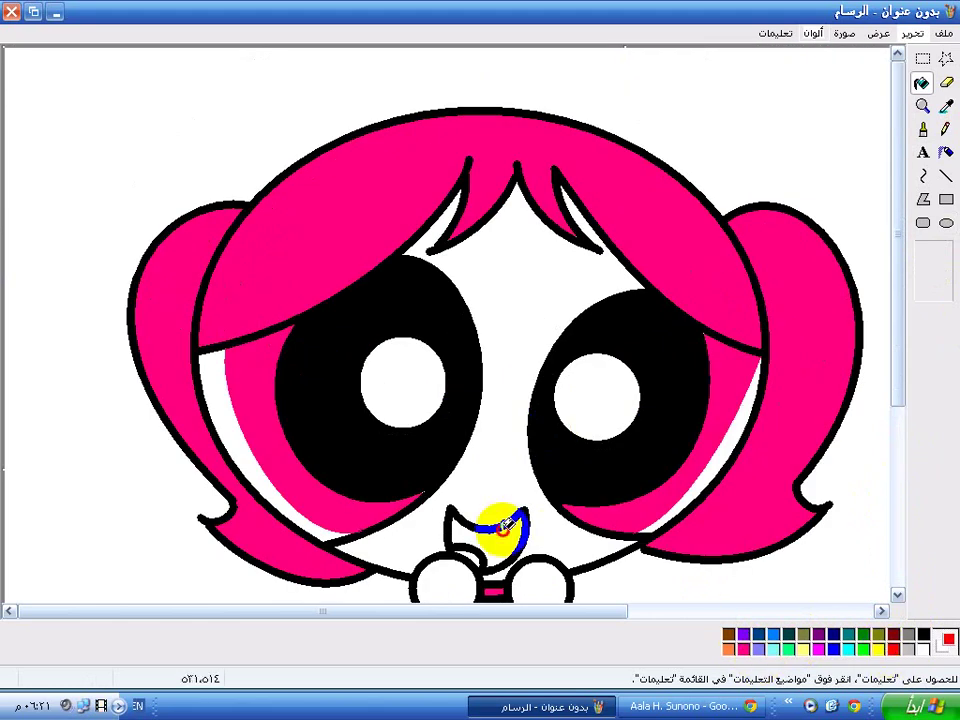
pyautogui.click(489, 522)
pyautogui.click(913, 33)
pyautogui.click(895, 55)
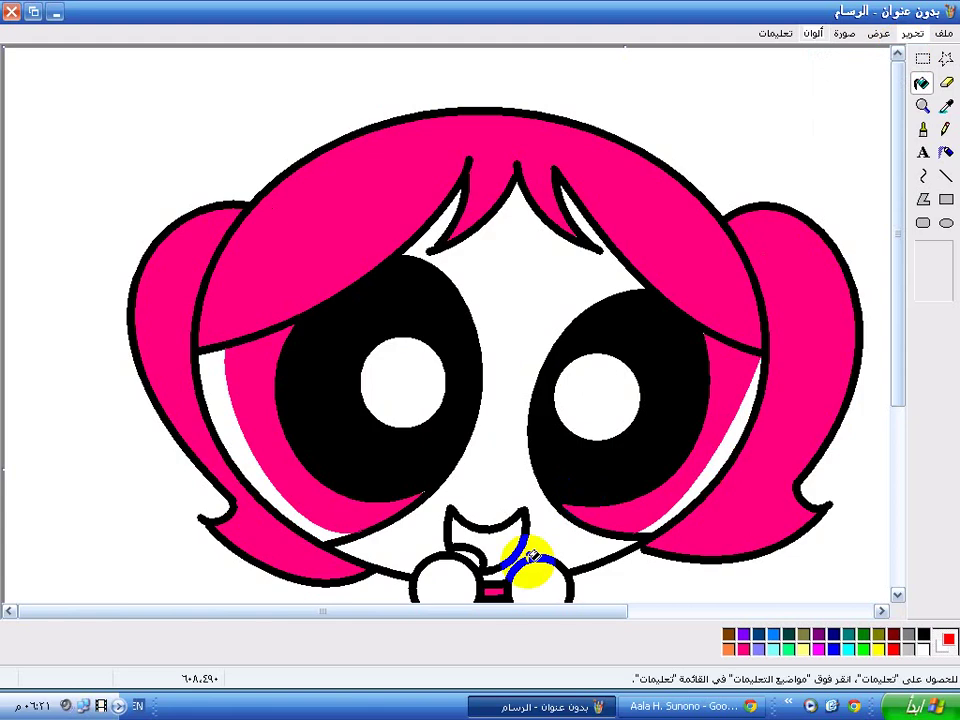
pyautogui.click(490, 530)
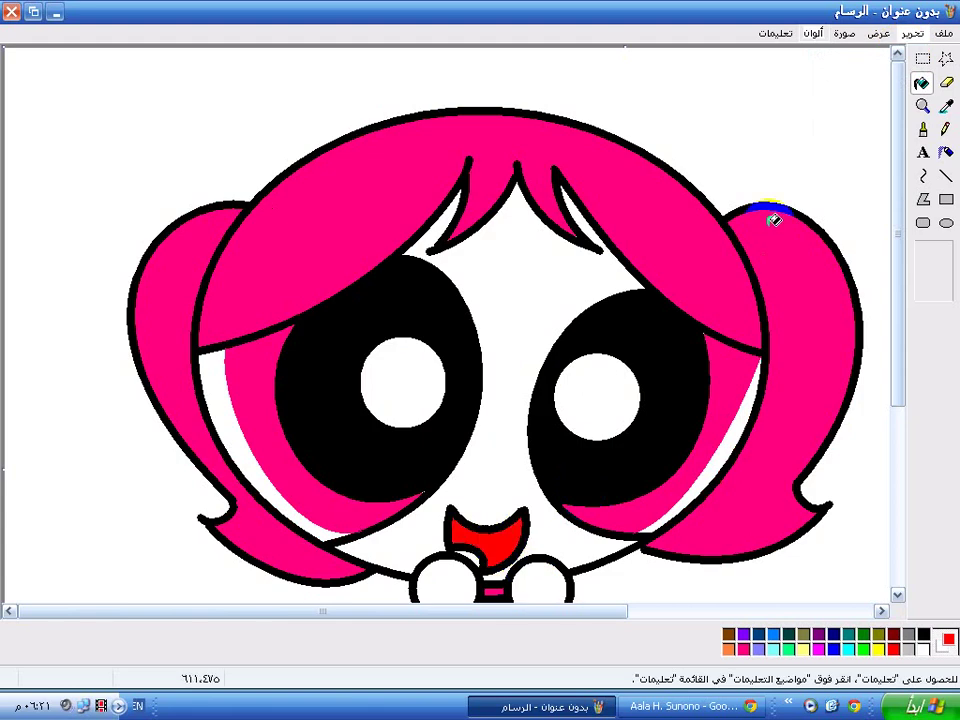
# Define a darker shade of the current red as a custom colour and fill the mouth with it
pyautogui.click(812, 33)
pyautogui.click(812, 53)
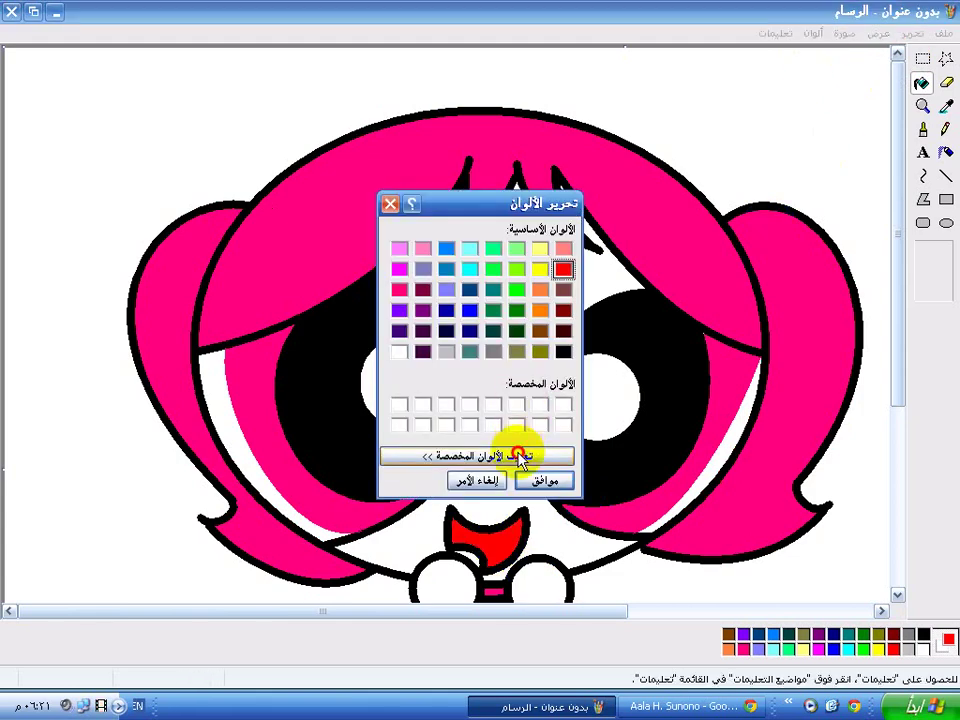
pyautogui.click(520, 456)
pyautogui.moveTo(411, 343); pyautogui.dragTo(395, 375)
pyautogui.click(778, 488)
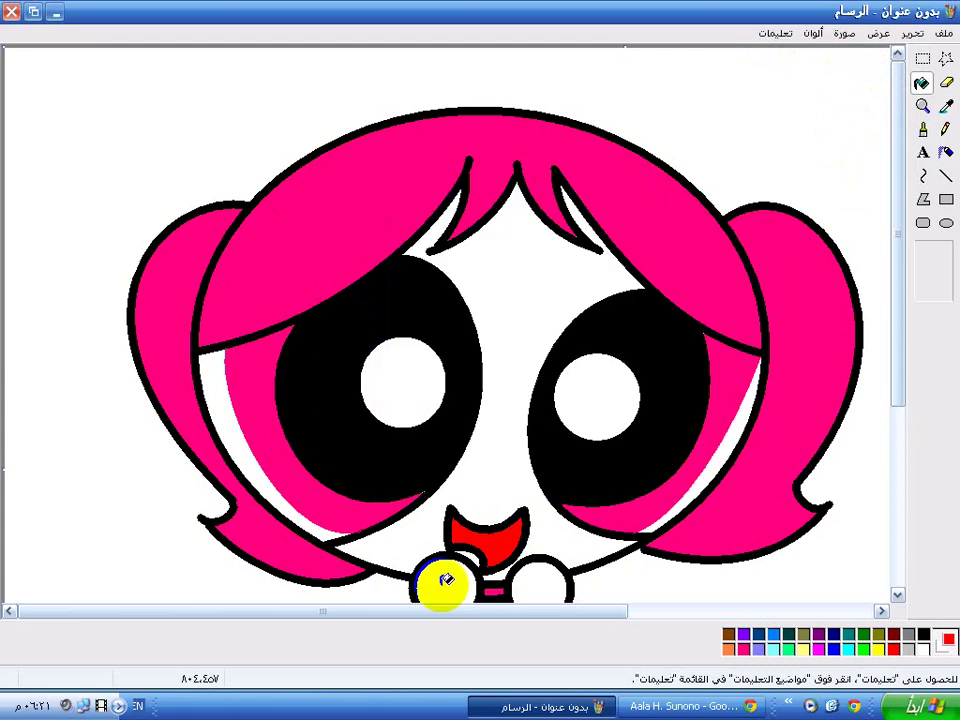
# Define a light pink custom colour with red 255, green 185 and blue 185, and fill the tongue with it
pyautogui.click(810, 33)
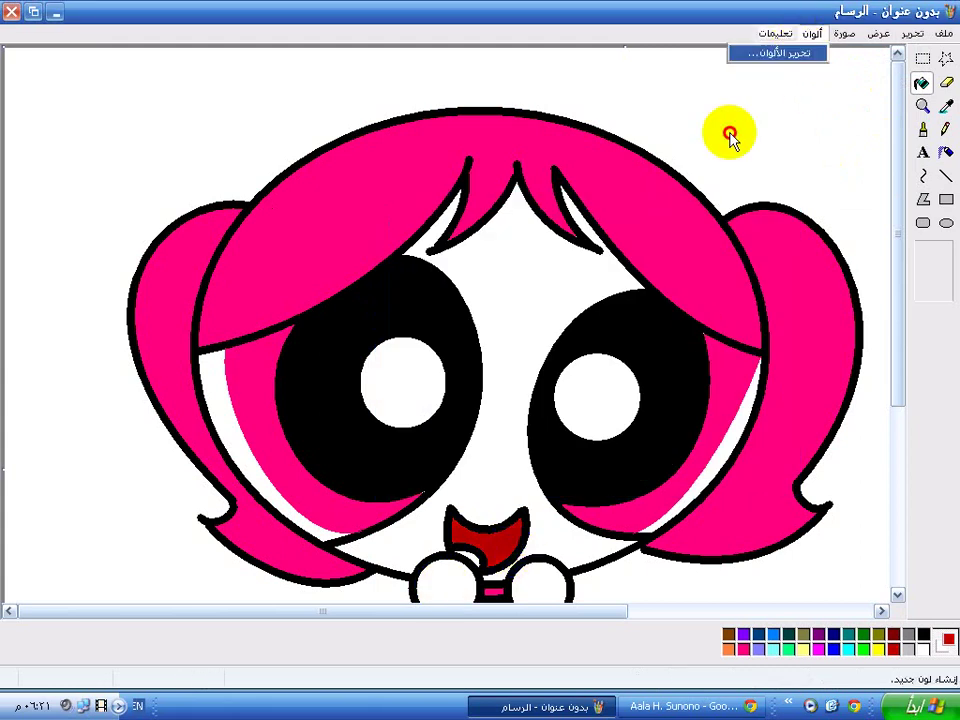
pyautogui.click(778, 52)
pyautogui.click(489, 456)
pyautogui.moveTo(396, 260); pyautogui.dragTo(396, 249)
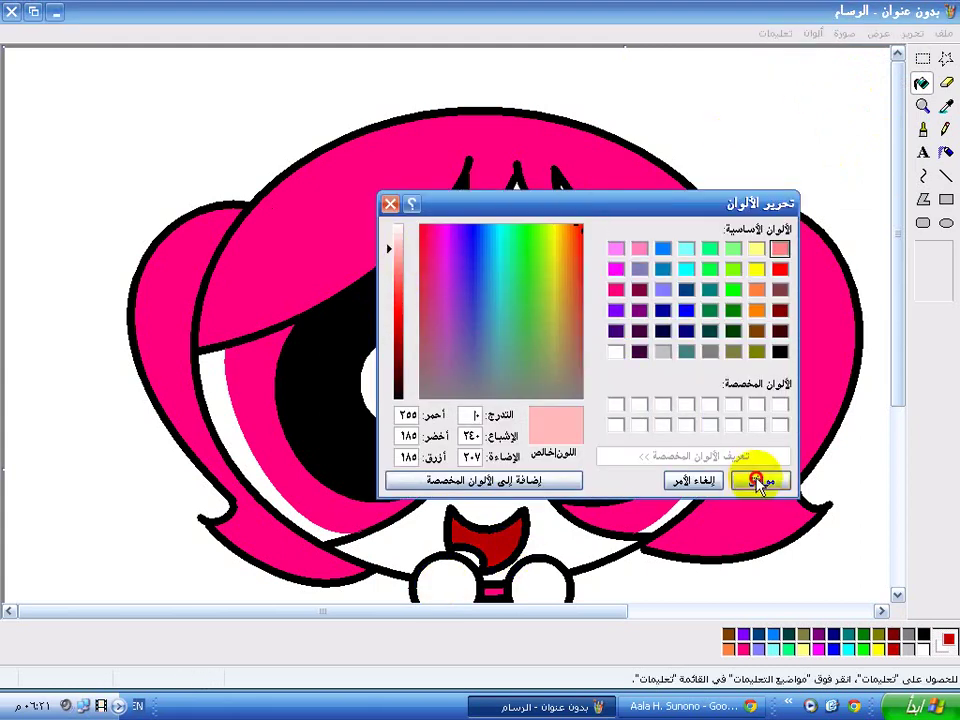
pyautogui.click(761, 481)
pyautogui.click(462, 556)
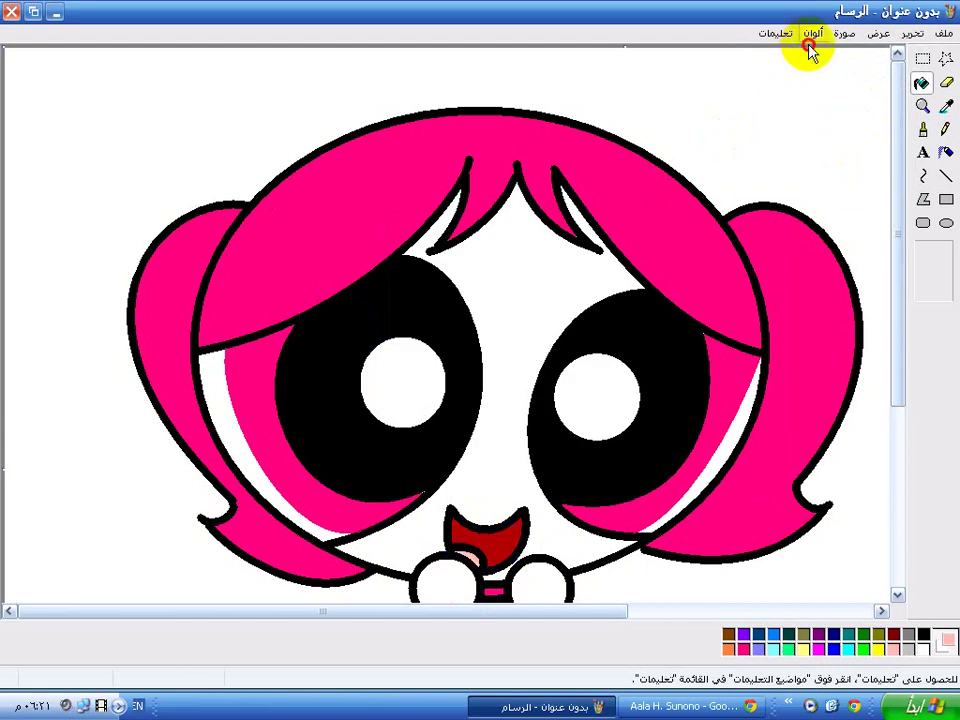
# Lighten the custom pink to a pale skin tone and fill the face with it
pyautogui.click(810, 33)
pyautogui.click(770, 54)
pyautogui.click(490, 456)
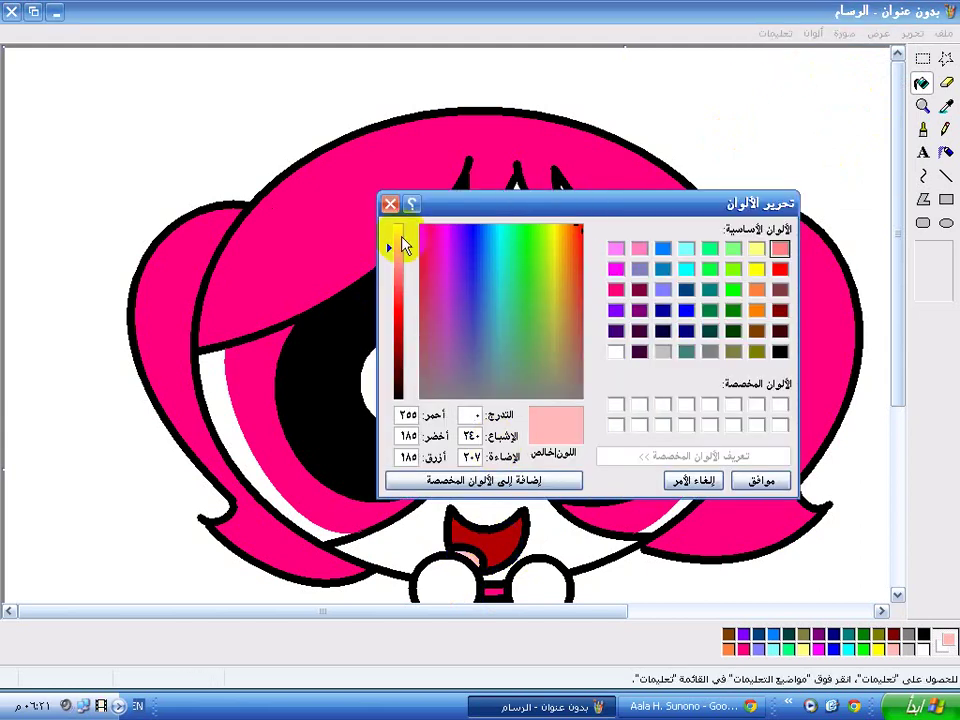
pyautogui.moveTo(390, 248); pyautogui.dragTo(390, 238)
pyautogui.click(756, 480)
pyautogui.click(512, 401)
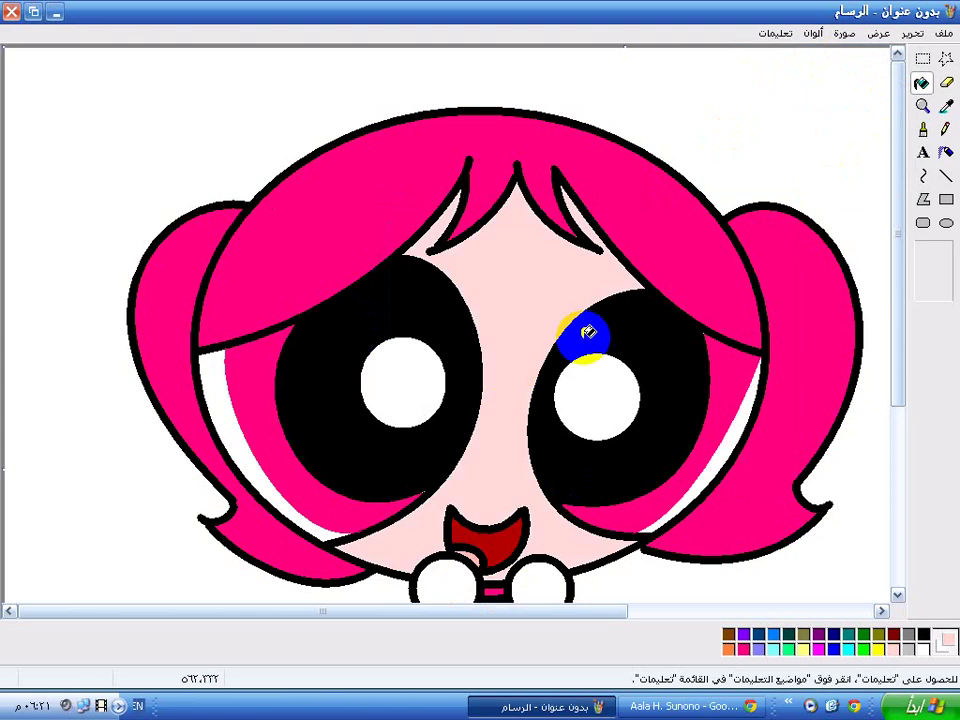
# Fill both round hands below the chin with the pale skin tone
pyautogui.scroll(-5, 583, 311)
pyautogui.click(443, 318)
pyautogui.click(548, 326)
# Draw a thin pink curve along the white rim of the right-hand eye and fill the gap beside the iris with the same pink
pyautogui.scroll(3, 550, 300)
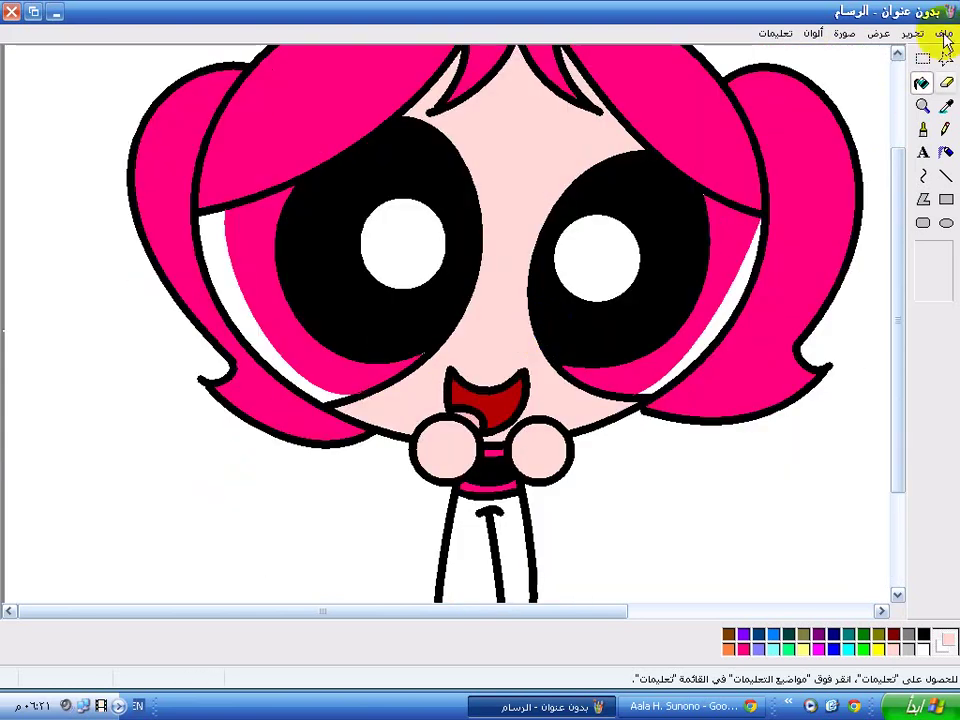
pyautogui.click(740, 646)
pyautogui.click(923, 176)
pyautogui.moveTo(853, 208); pyautogui.dragTo(757, 222)
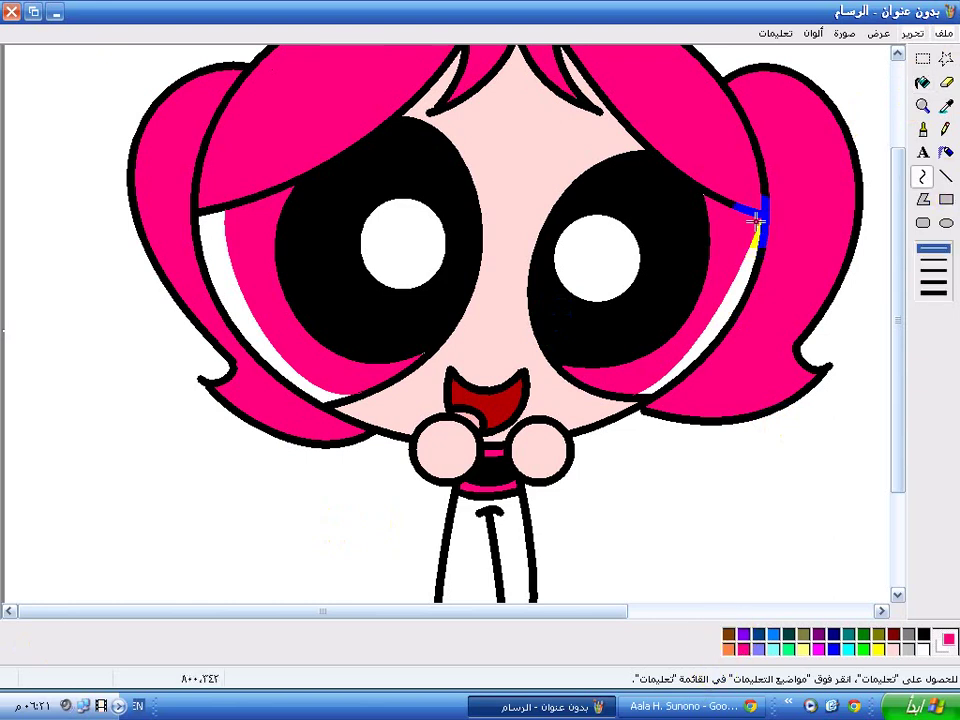
pyautogui.moveTo(657, 376); pyautogui.dragTo(755, 283)
pyautogui.click(921, 82)
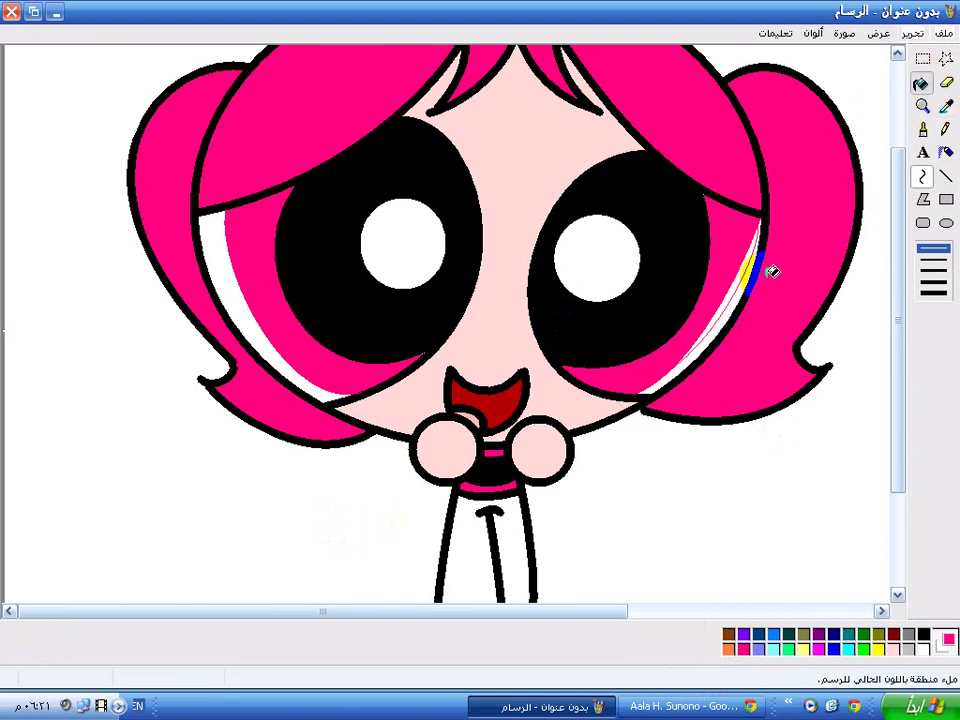
pyautogui.click(928, 60)
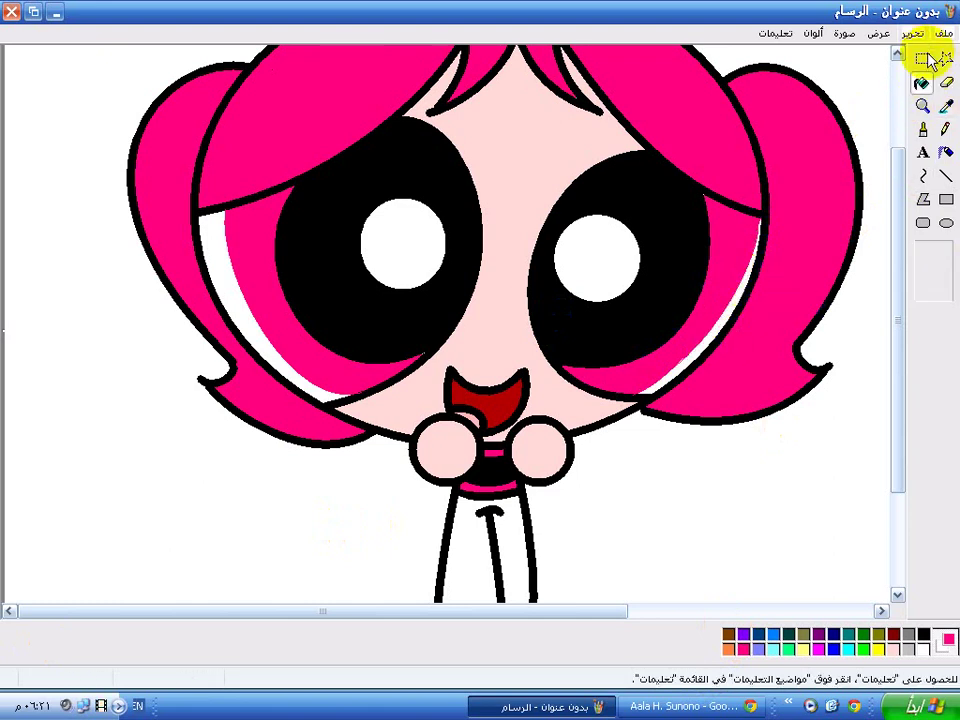
pyautogui.click(943, 33)
pyautogui.click(935, 100)
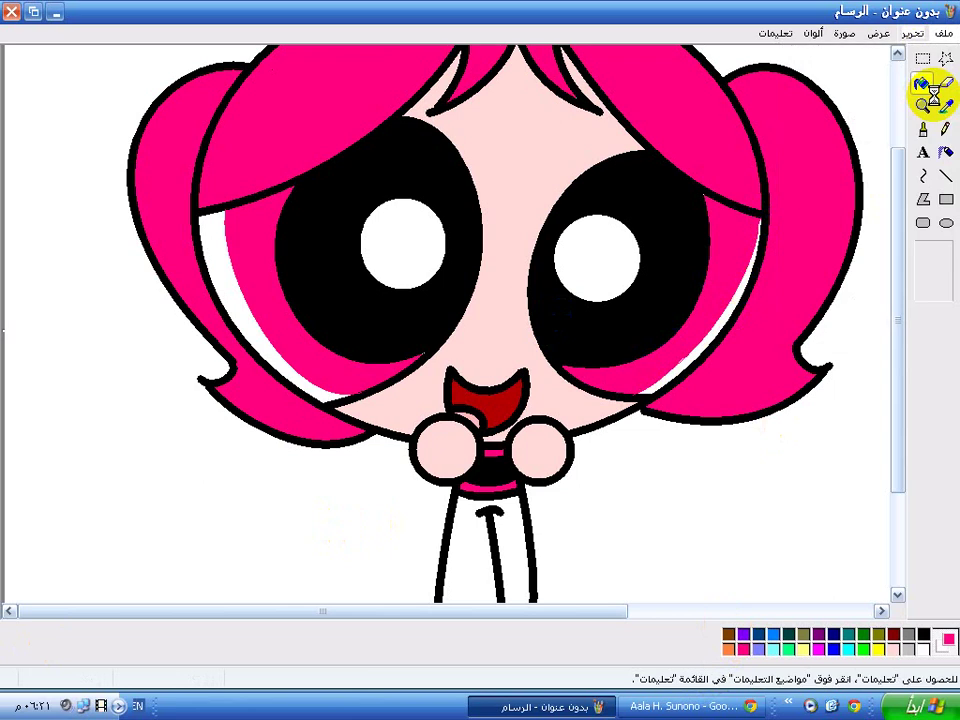
pyautogui.click(466, 488)
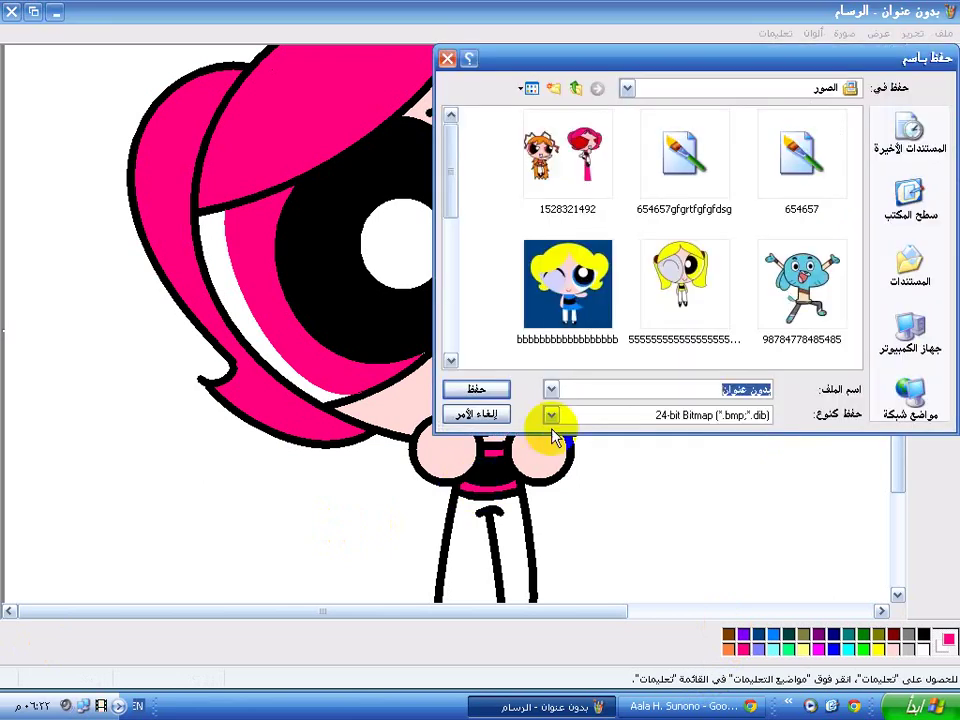
pyautogui.write('579874681529859+')
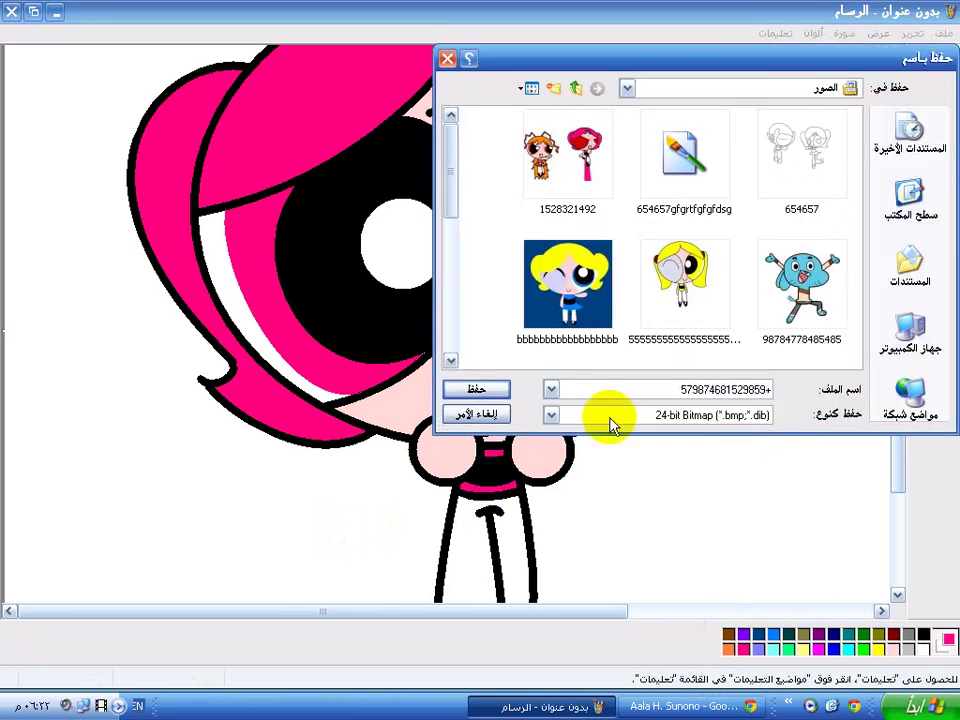
pyautogui.click(476, 389)
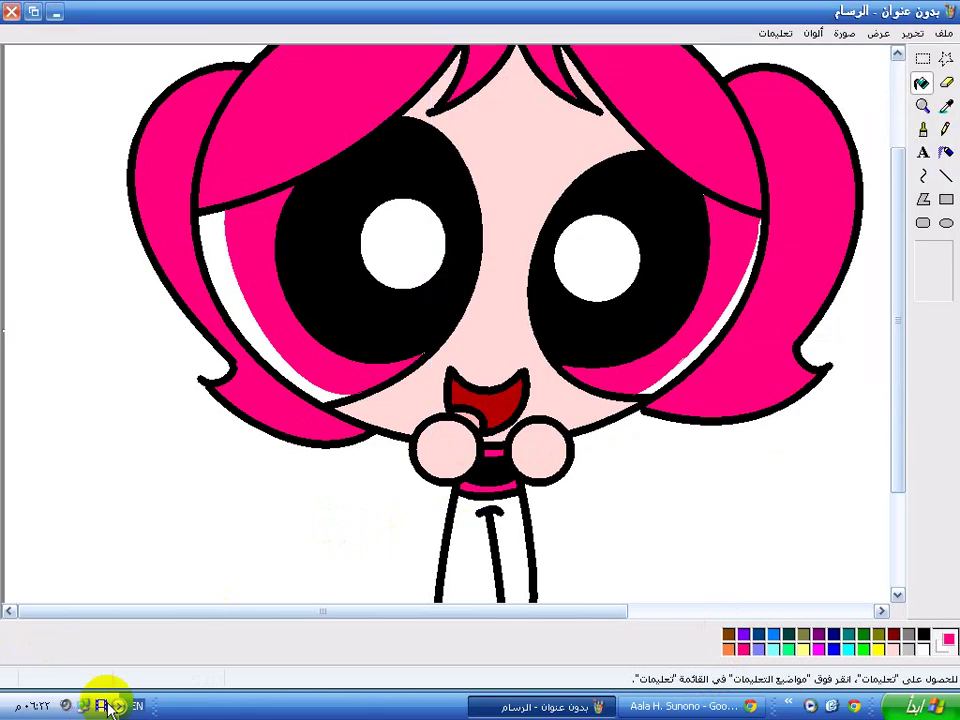